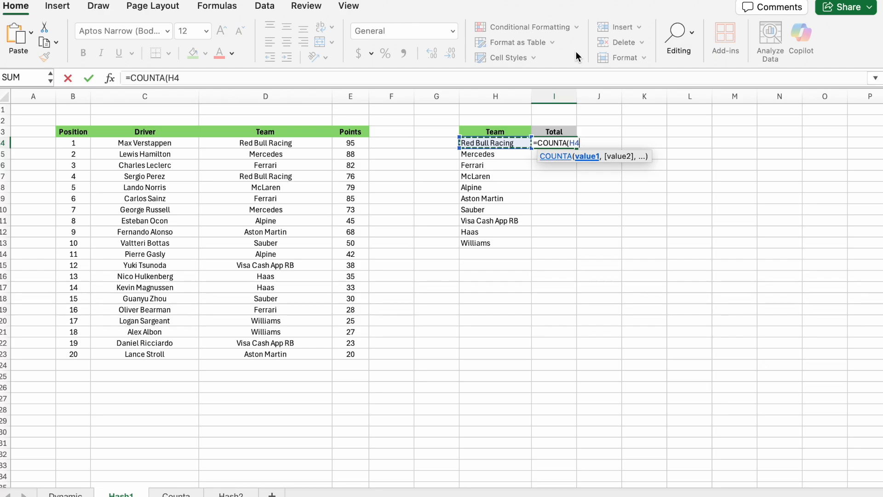
Complete the Total formula in I4 as =COUNTA(H4#) so it counts the whole spilled team list
type("#")
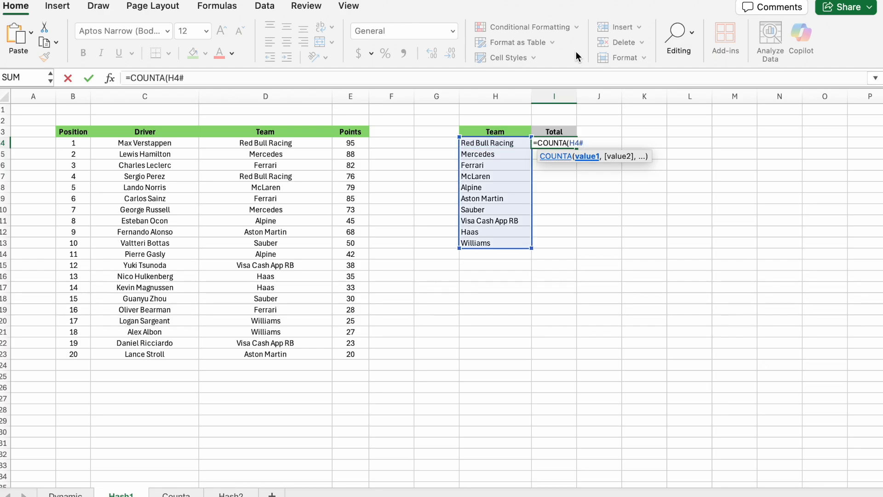
key("Return")
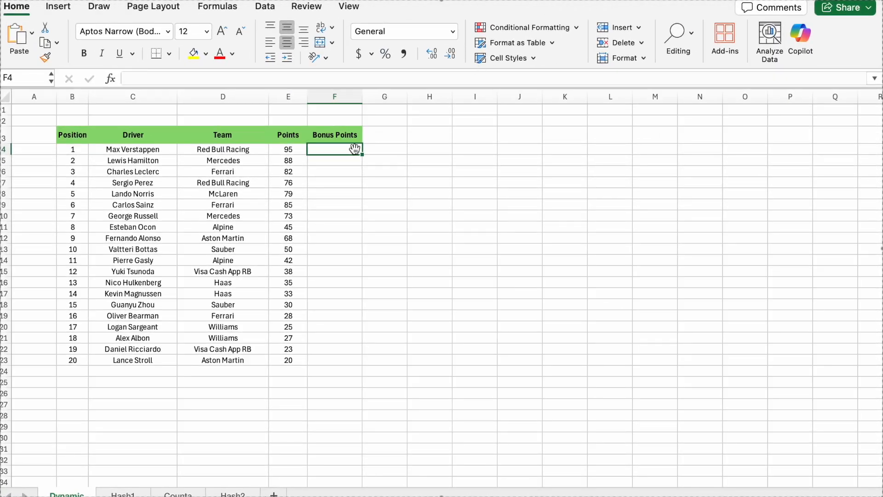
Enter the formula =E4+10 in the first Bonus Points cell, F4
type("=")
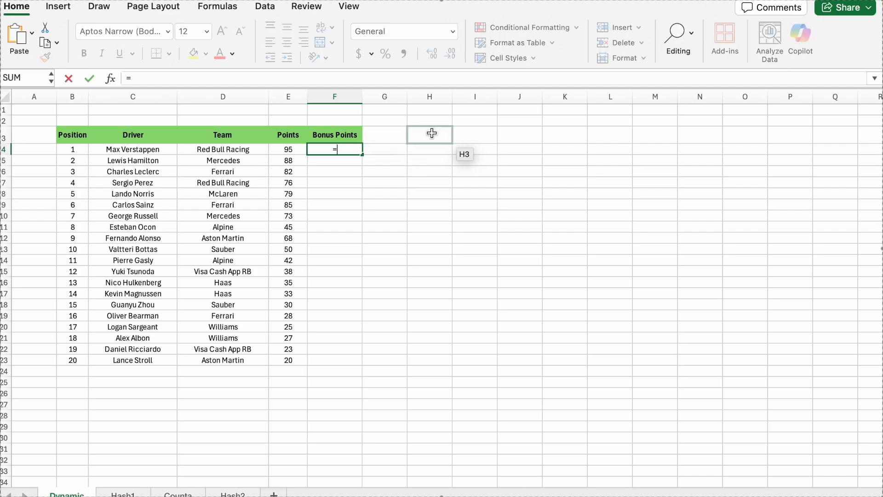
left_click(283, 150)
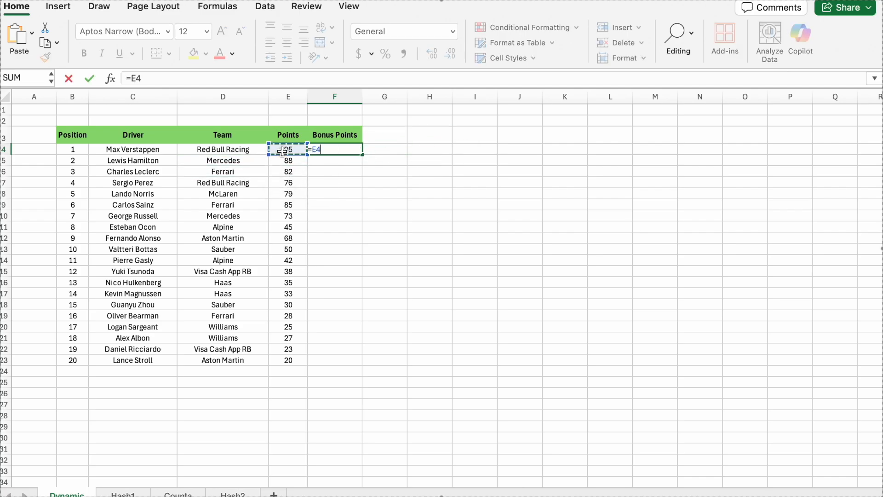
type("+10")
key("Return")
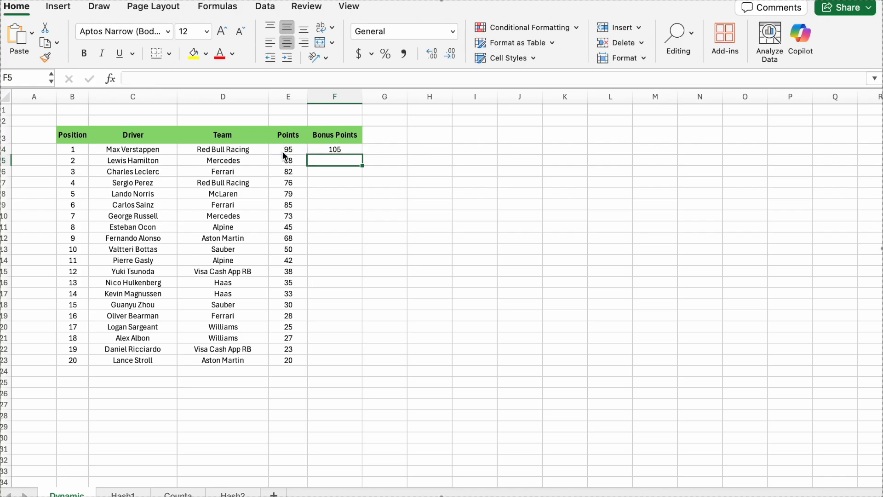
Fill the F4 bonus formula down the Bonus Points column to row 23
left_click(335, 151)
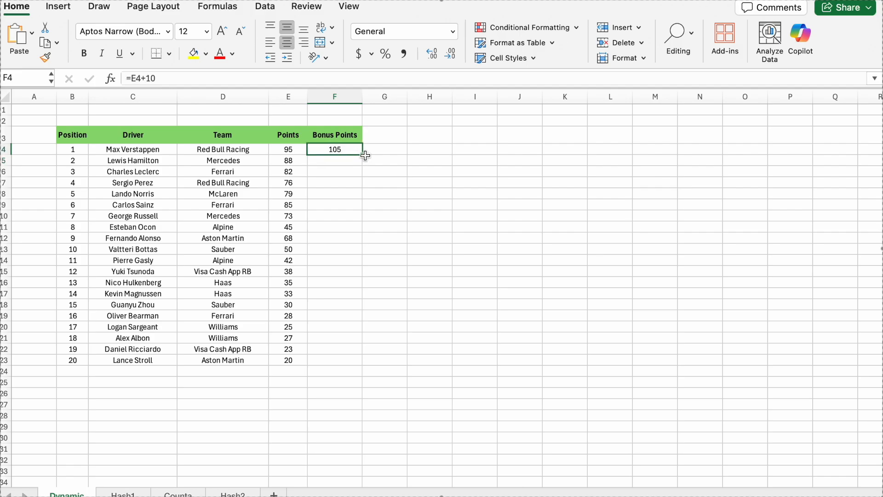
double_click(365, 156)
left_click(353, 148)
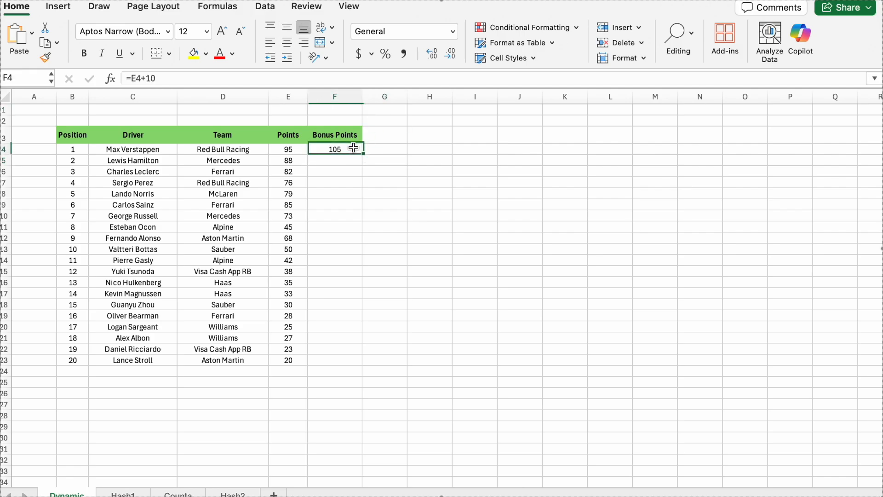
double_click(363, 155)
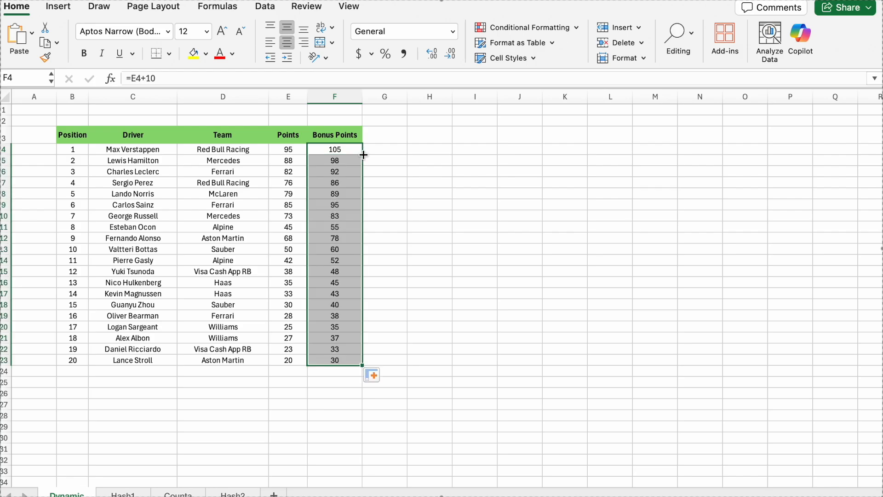
left_click(381, 180)
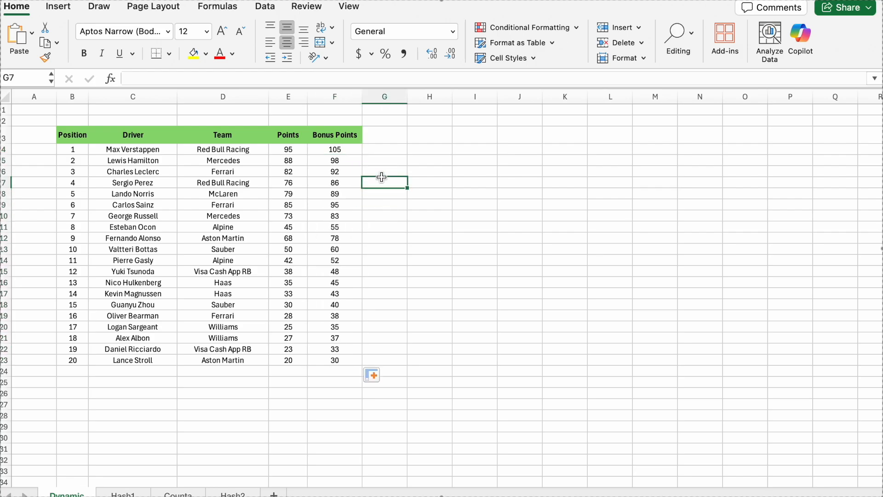
Undo the fill down the Bonus Points column and the formula entered in F4
left_click(356, 151)
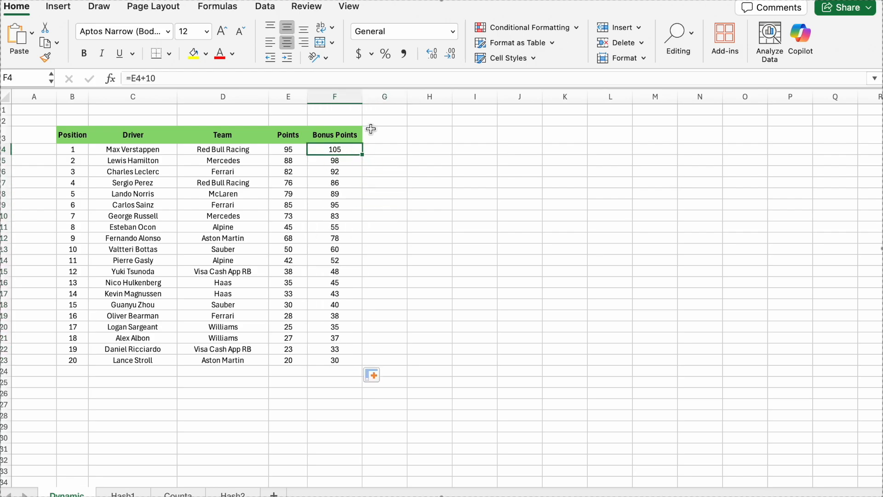
key("super+z")
key("super+z")
Enter the dynamic array formula =E4:E23+10 in F4 to calculate bonus points for all drivers
type("=")
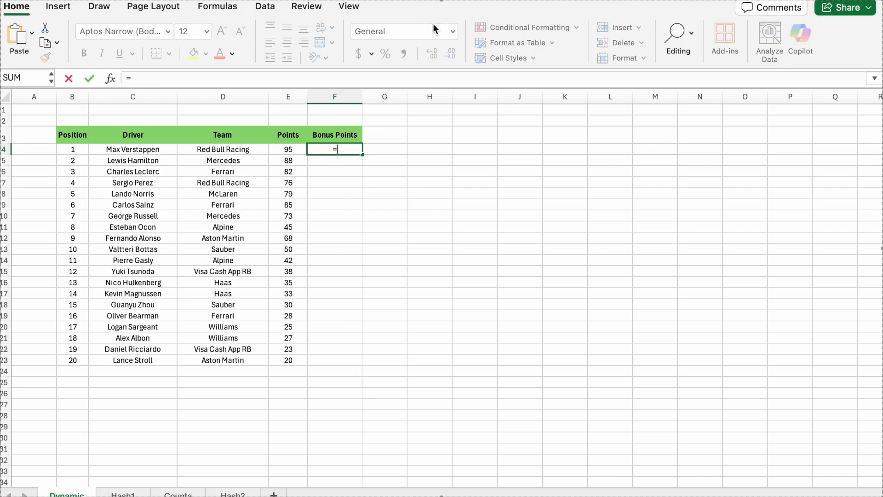
key("Left")
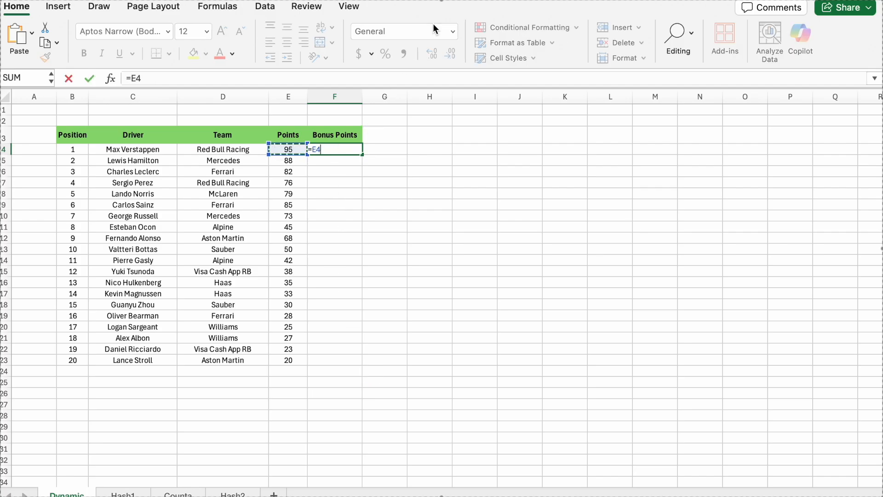
key("shift+Down")
key("shift+Down")
key("shift+Down")
key("shift+Down")
key("shift+Down")
key("shift+Down")
key("shift+Down")
key("shift+Down")
key("shift+Down")
key("shift+Down")
key("shift+Down")
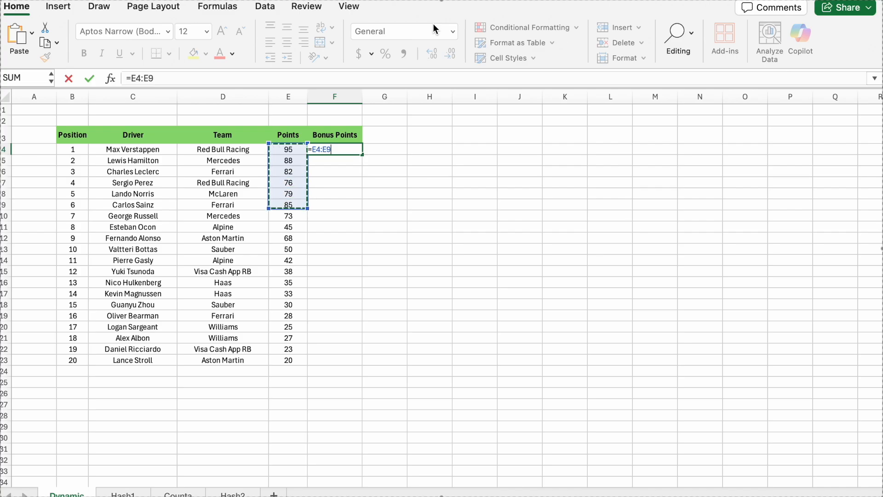
key("shift+Down")
key("shift+Down")
key("shift+Down")
key("shift+Down")
key("shift+Down")
key("shift+Down")
key("shift+Down")
key("shift+Down")
type("+10")
key("Return")
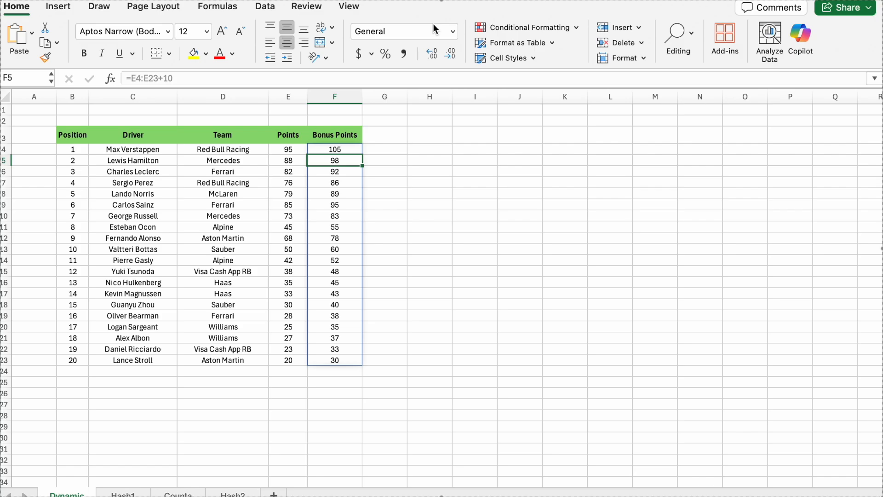
left_click(350, 148)
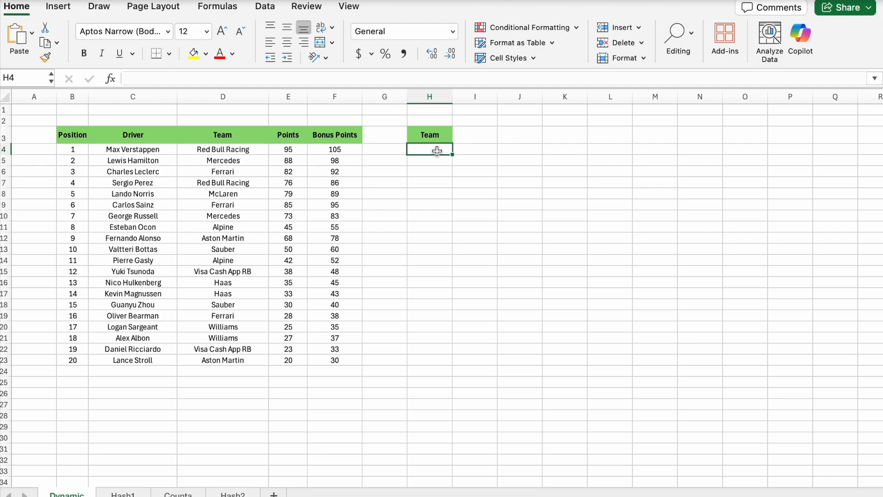
List the distinct teams from H4 with =UNIQUE(D4:D23) and autofit column H to the team names
type("=")
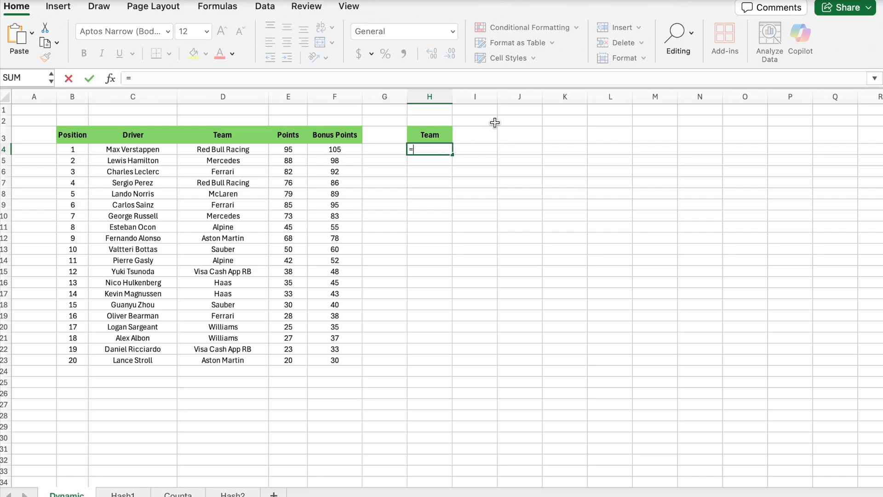
type("uniqe")
key("BackSpace")
key("BackSpace")
type("q")
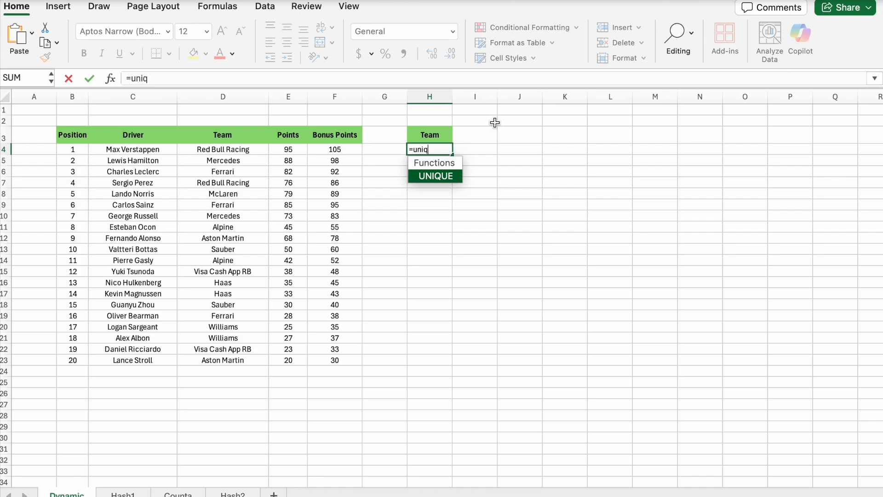
key("Tab")
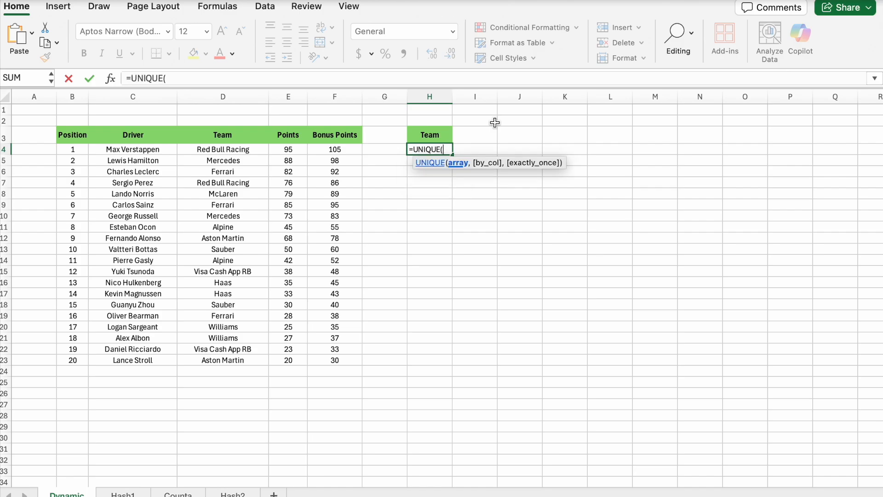
left_click_drag(260, 151, 224, 362)
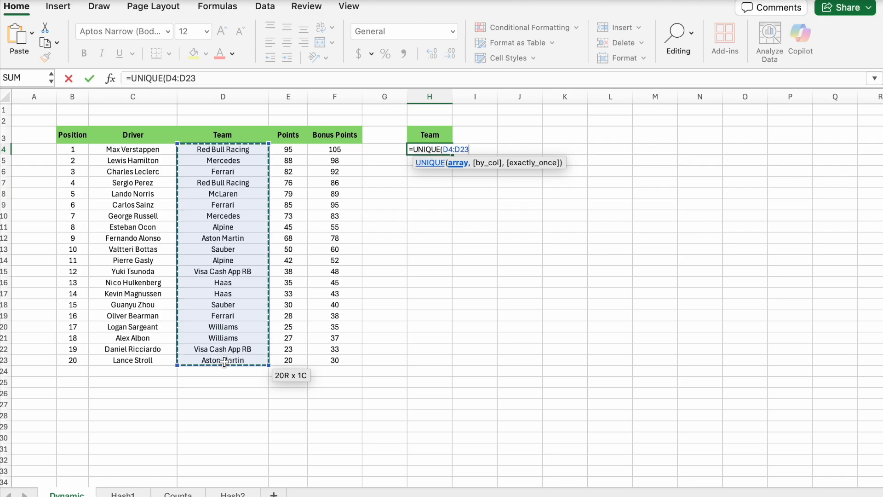
key("Return")
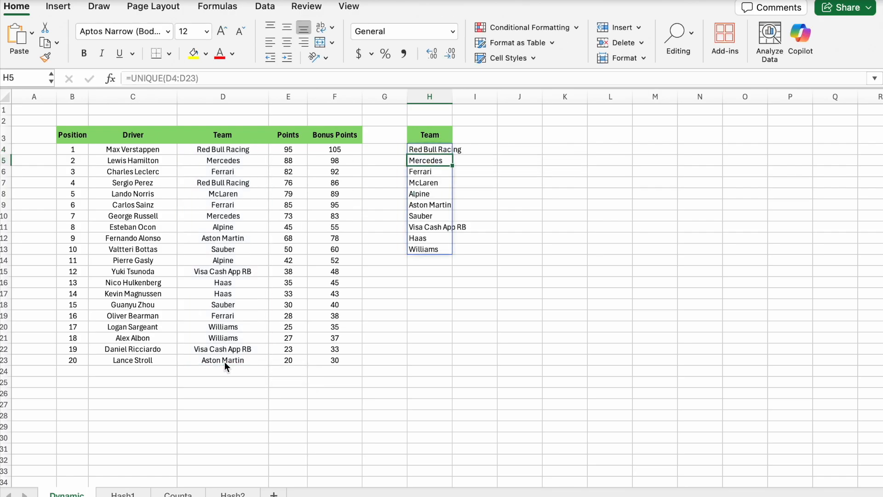
double_click(453, 96)
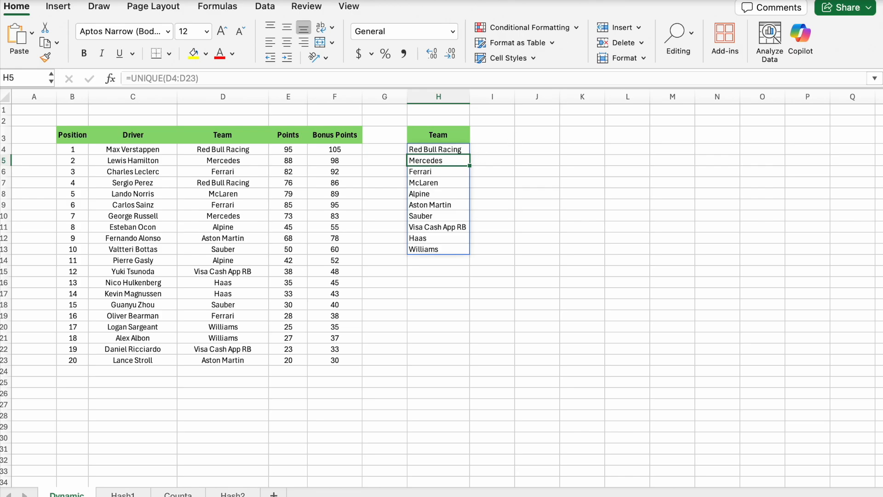
left_click(438, 149)
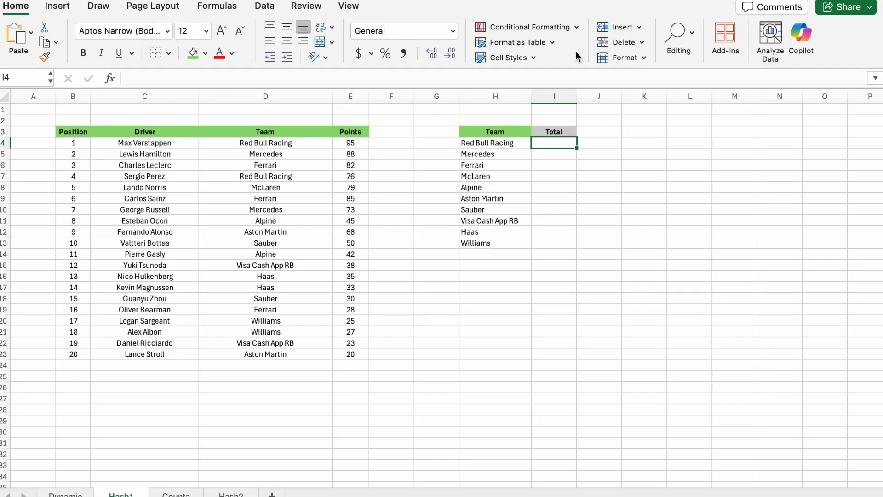
Enter =COUNTA(H4#) in I4 under Total on the Hash1 sheet to count the spilled teams
type("=")
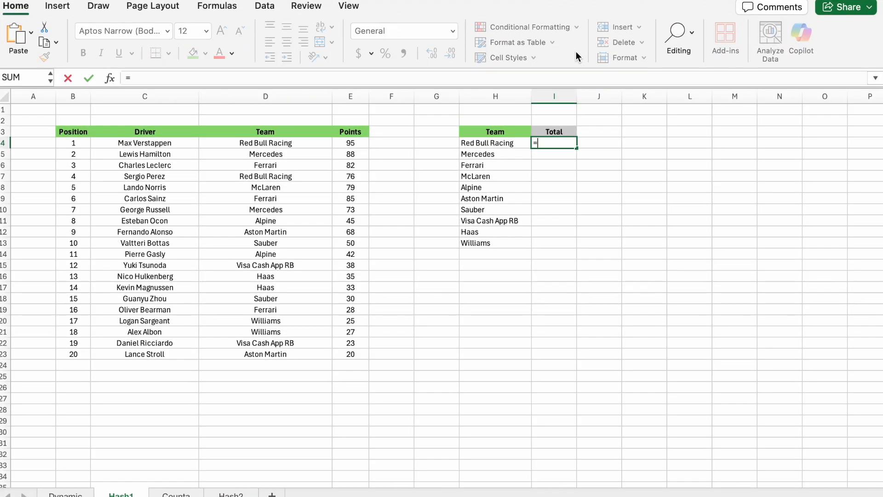
type("c")
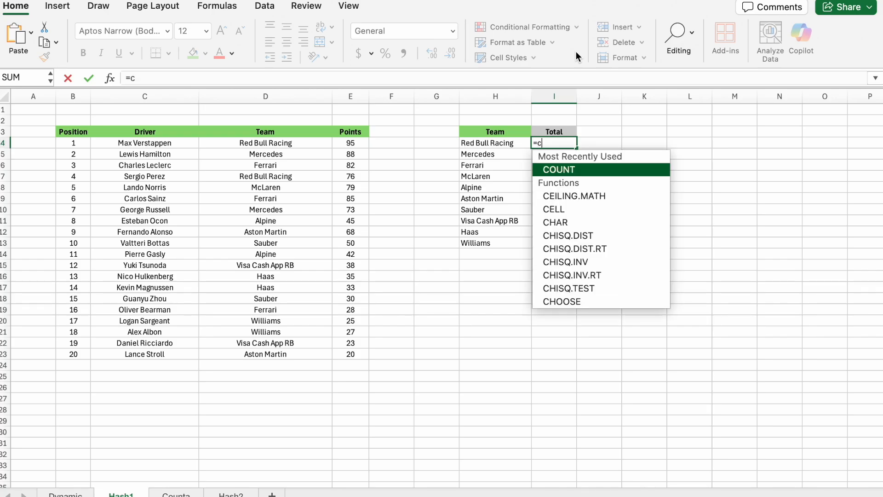
type("ounta")
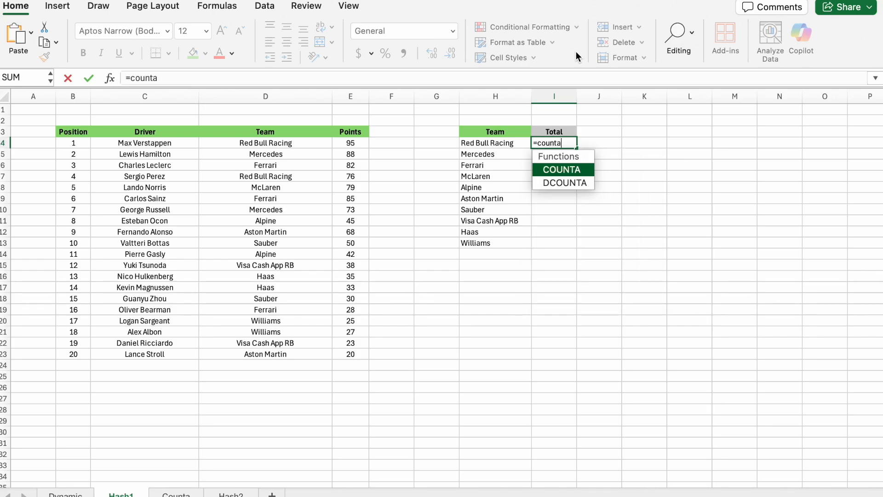
key("Tab")
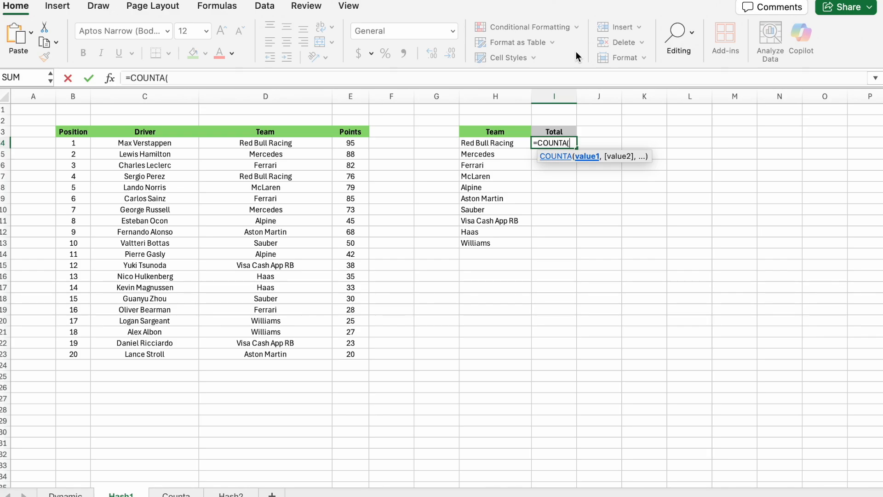
key("Left")
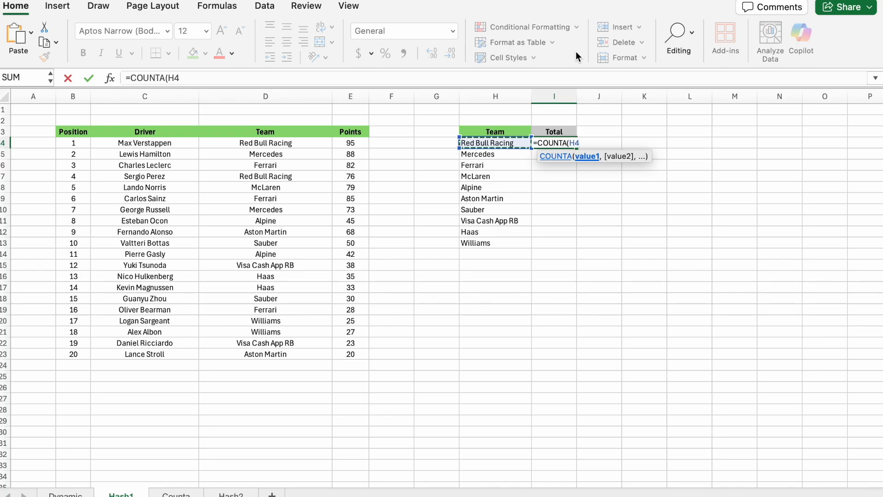
type("#")
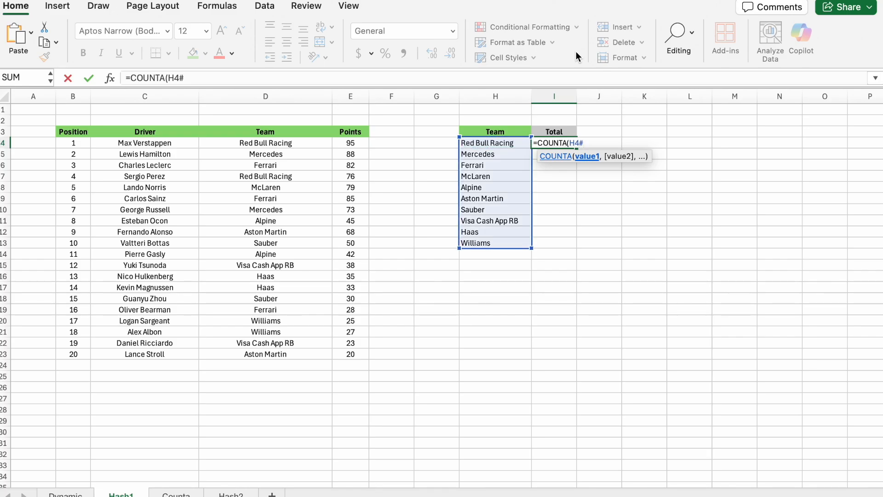
key("Return")
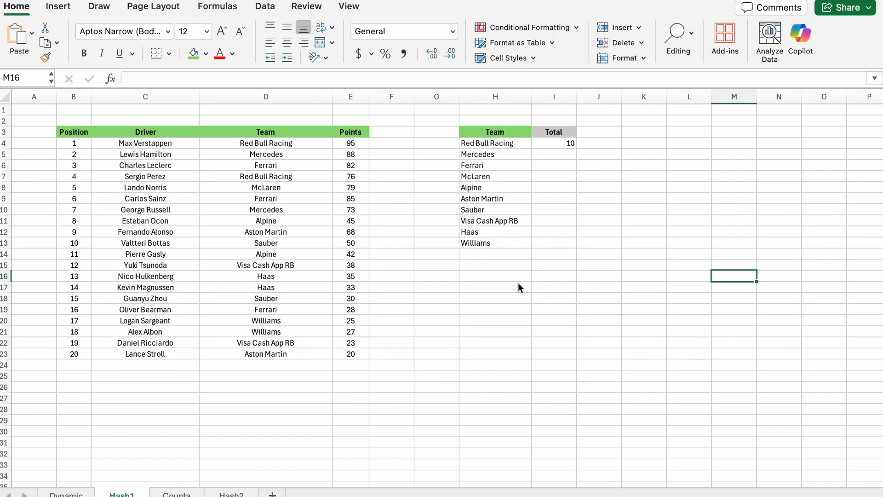
Change the team name in D17 of the driver table to Honda
left_click(290, 290)
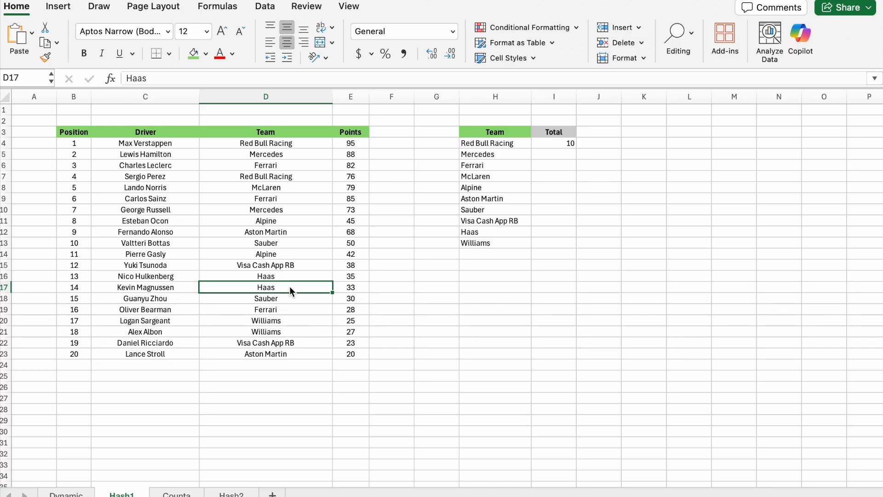
double_click(291, 290)
key("BackSpace")
key("BackSpace")
key("BackSpace")
type("onda")
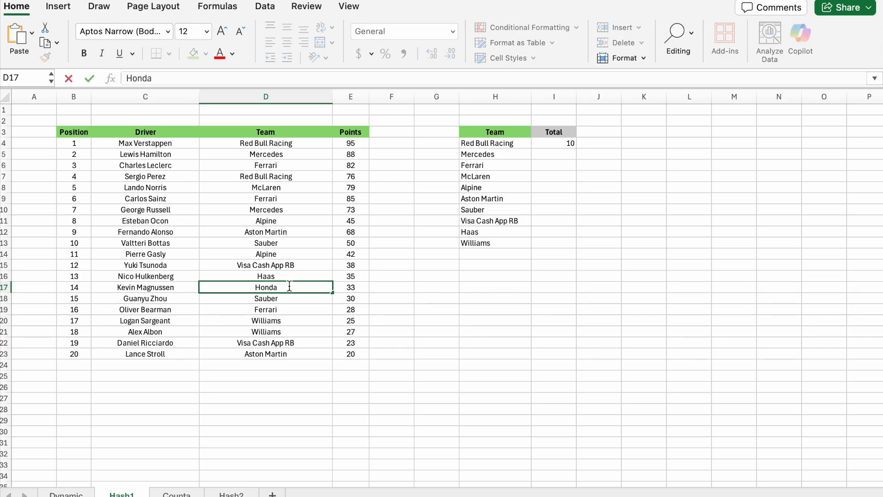
key("Tab")
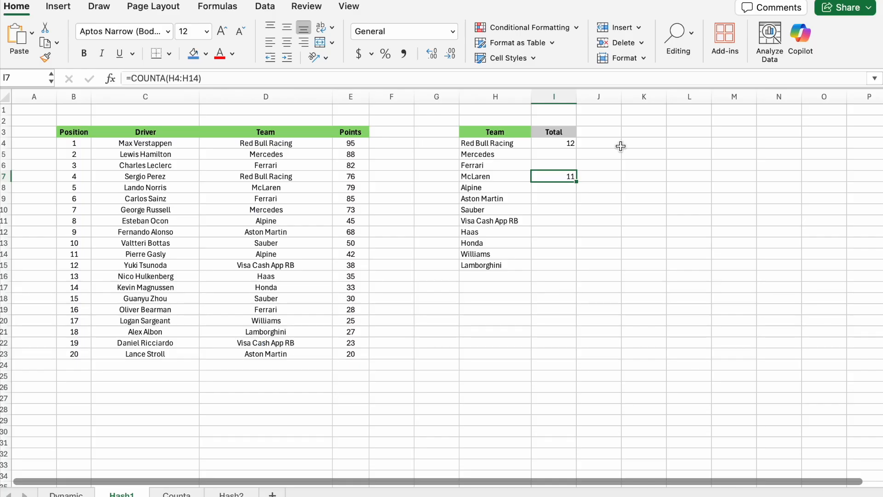
Clear I7 and build a COUNTA formula there, extending its range from H4 down to the last team to reference H4#
key("Delete")
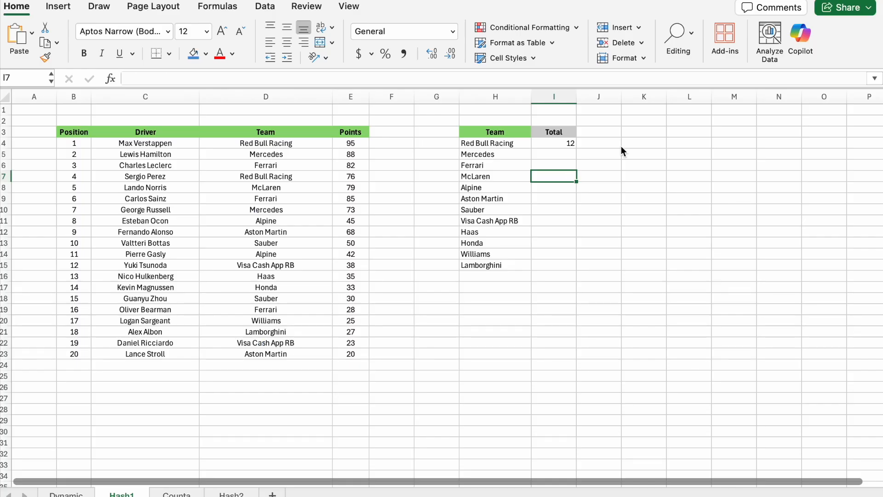
type("=counta")
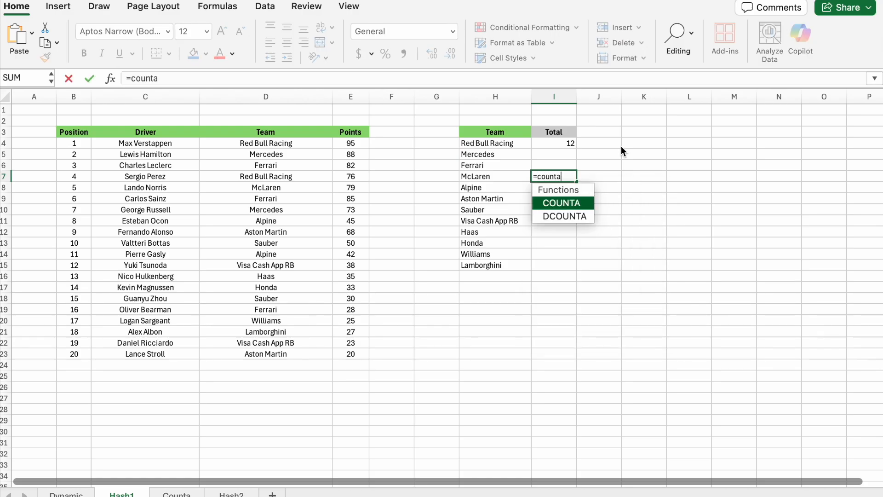
key("Tab")
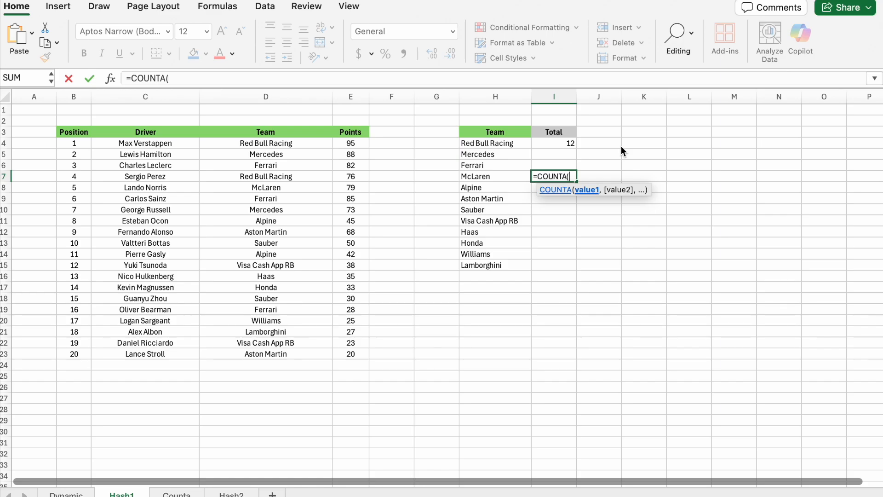
left_click(511, 143)
key("shift+Down")
key("shift+Down")
key("shift+Down")
key("shift+Down")
key("shift+Down")
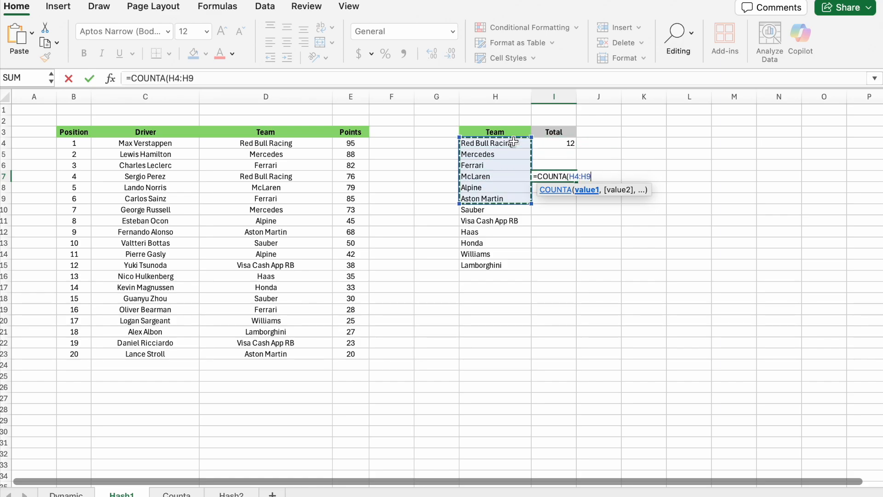
key("shift+Down")
key("shift+Down")
key("shift+Down")
key("shift+Down")
key("shift+Down")
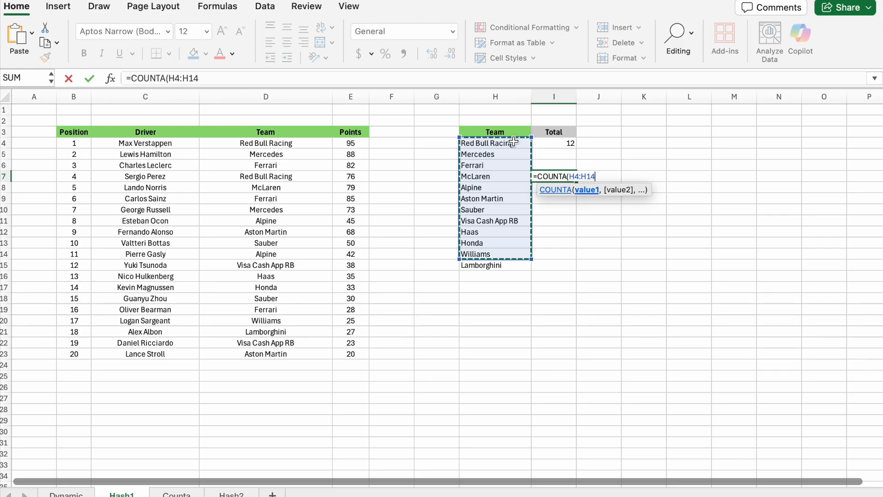
key("shift+Down")
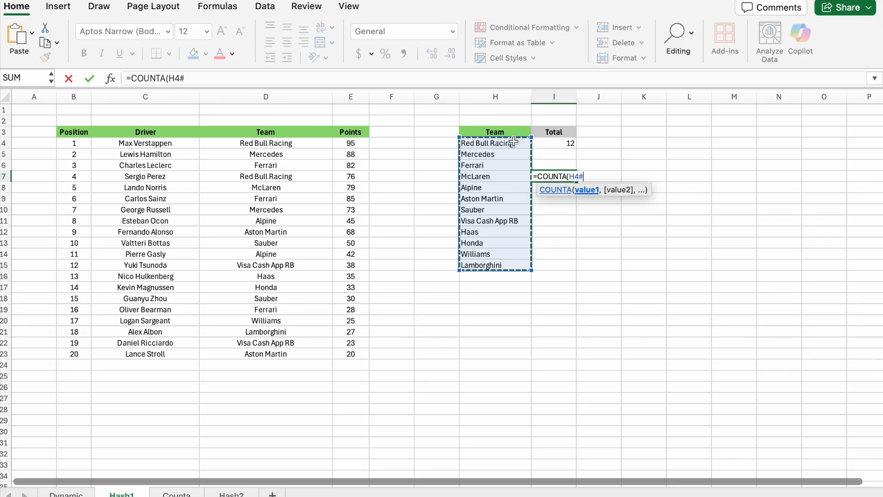
Switch the COUNTA range in I7 between H4:H14 and the full spill range H4# to compare the references
key("shift+Up")
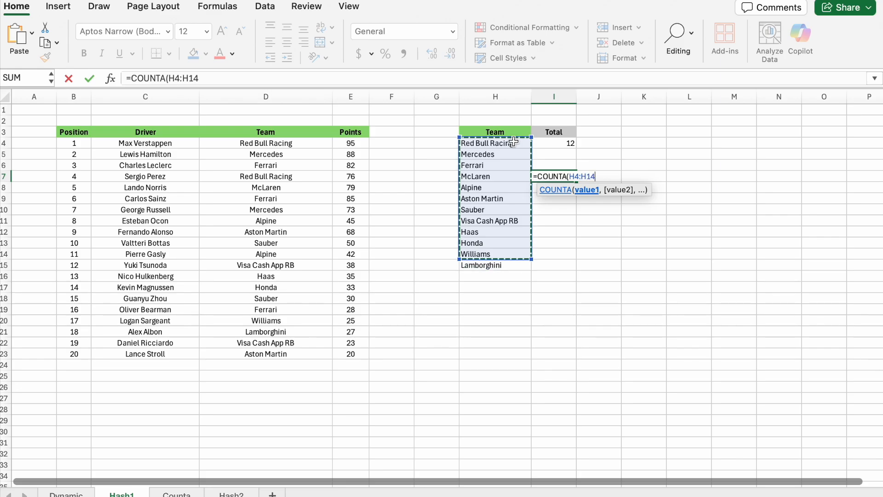
key("shift+Down")
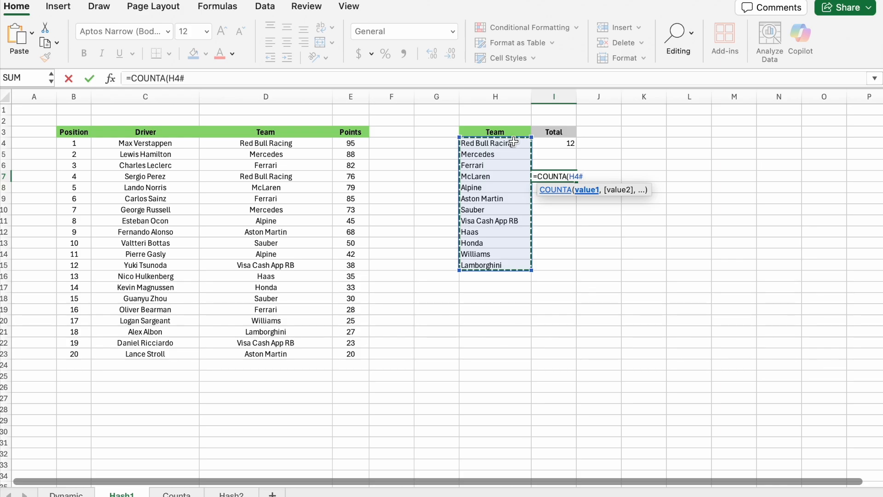
key("shift+Up")
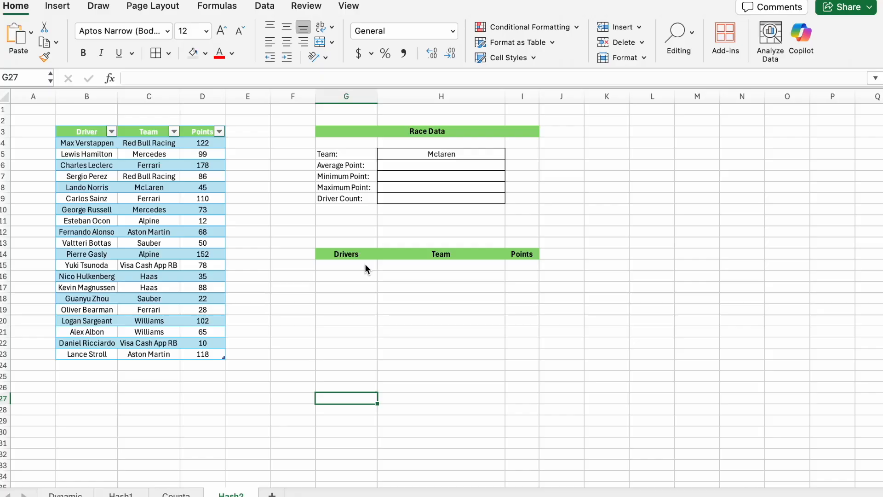
Enter =FILTER(Table1[#All],Table1[[#All],[Team]]=H5) in G15 on the Hash2 sheet to list the selected team's drivers
left_click(366, 264)
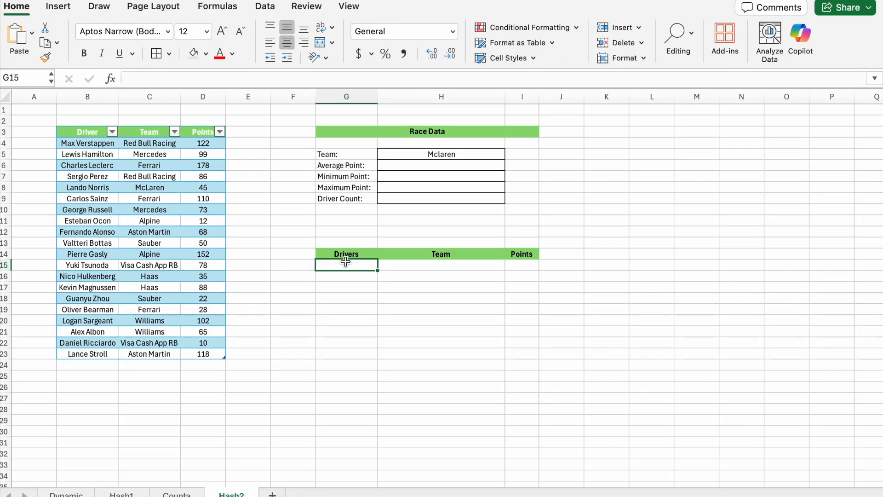
type("=")
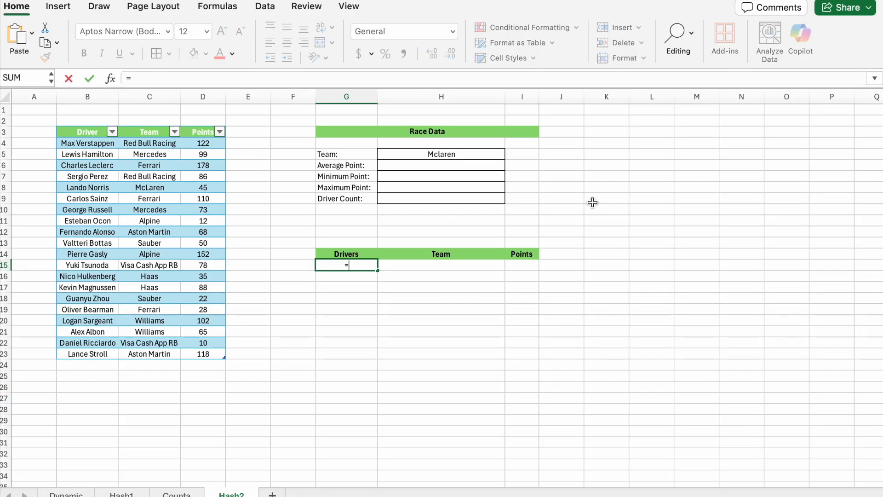
type("fil")
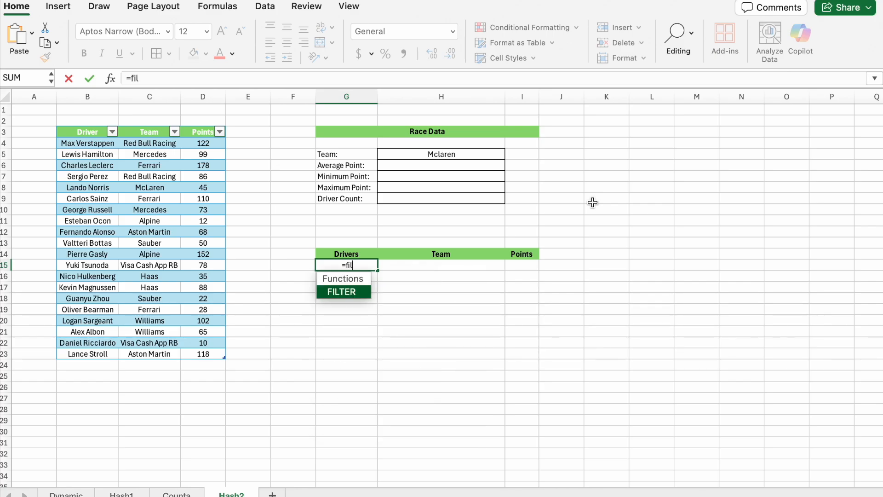
key("Tab")
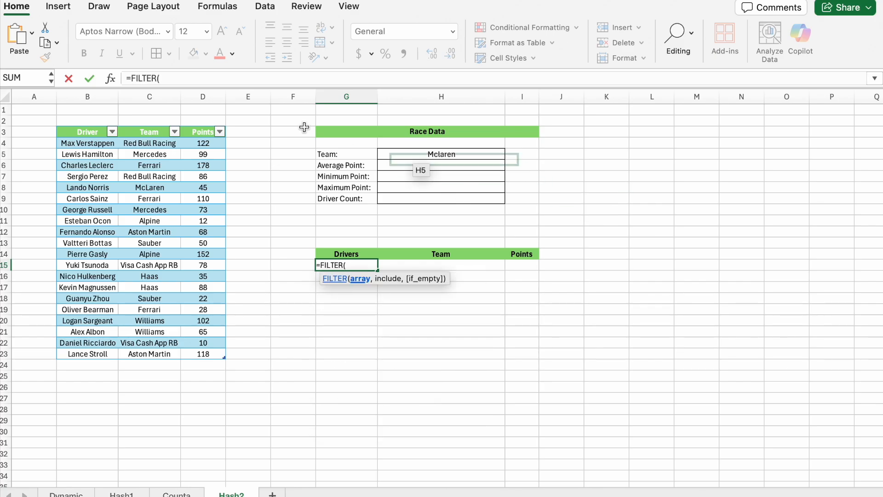
left_click_drag(92, 133, 196, 355)
type(",")
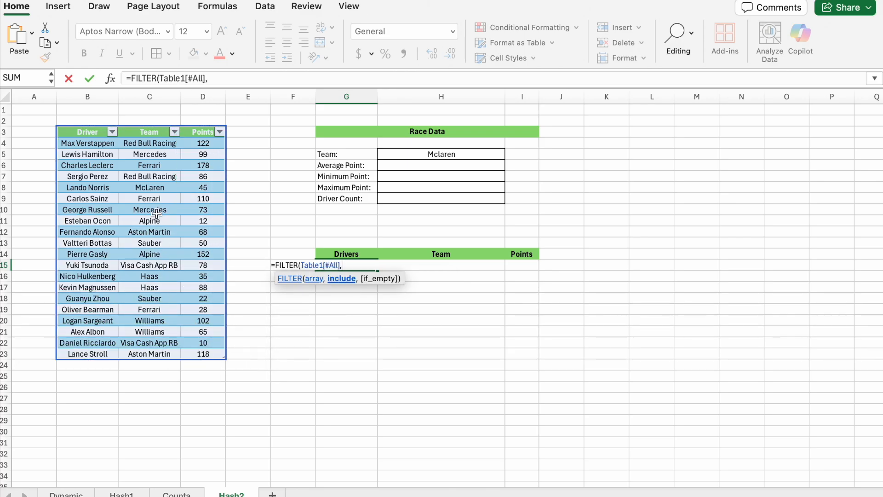
left_click(156, 134)
left_click_drag(156, 133, 147, 349)
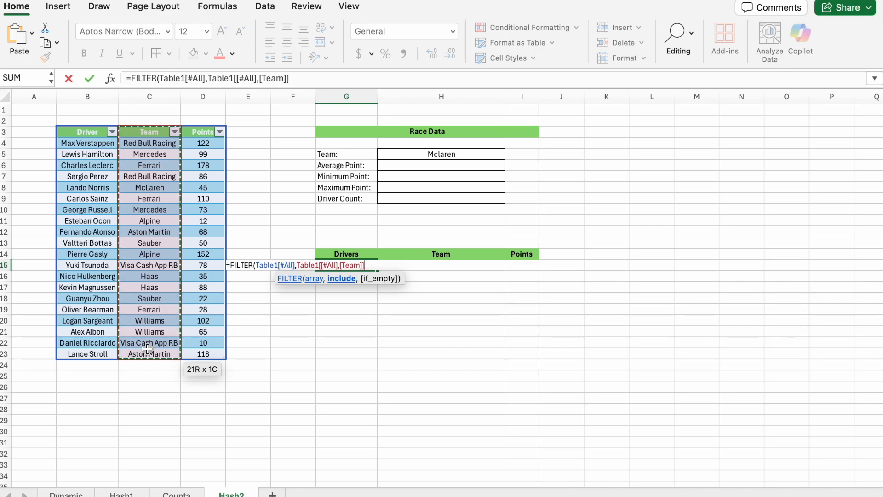
type("=")
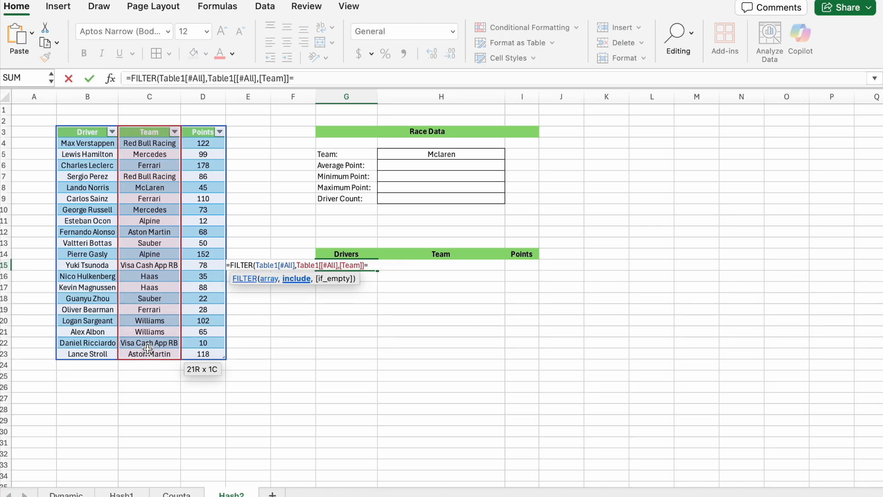
left_click(417, 158)
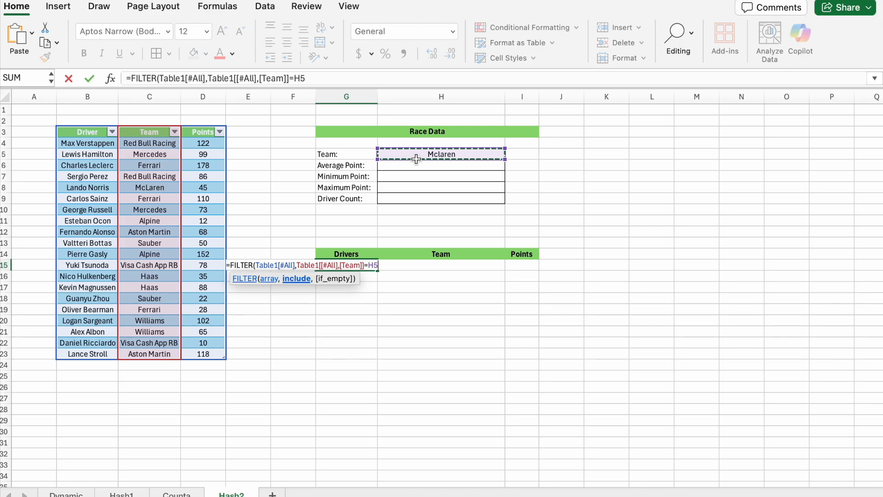
key("Return")
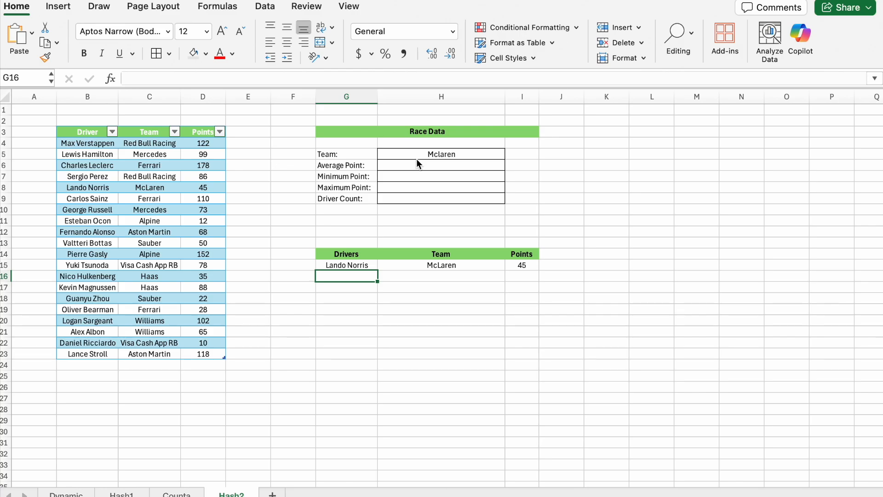
Set the team in H5 of the Race Data block to Ferrari
left_click(522, 330)
left_click(441, 154)
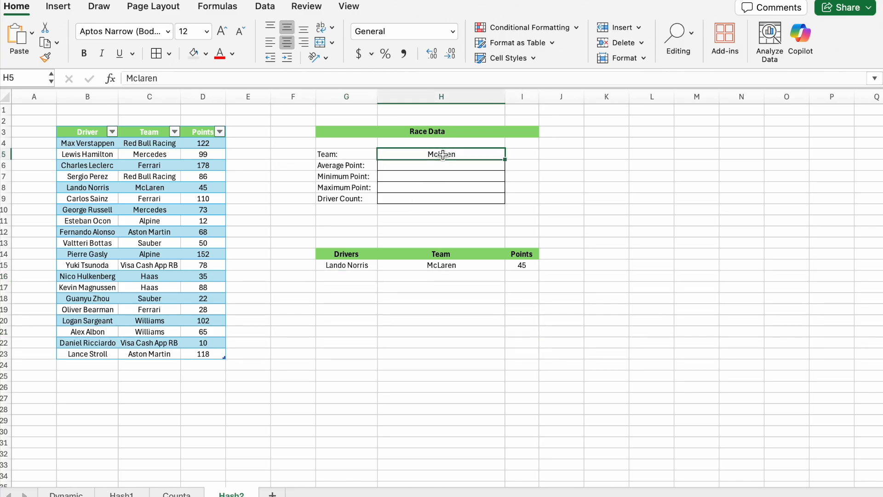
type("Ferra")
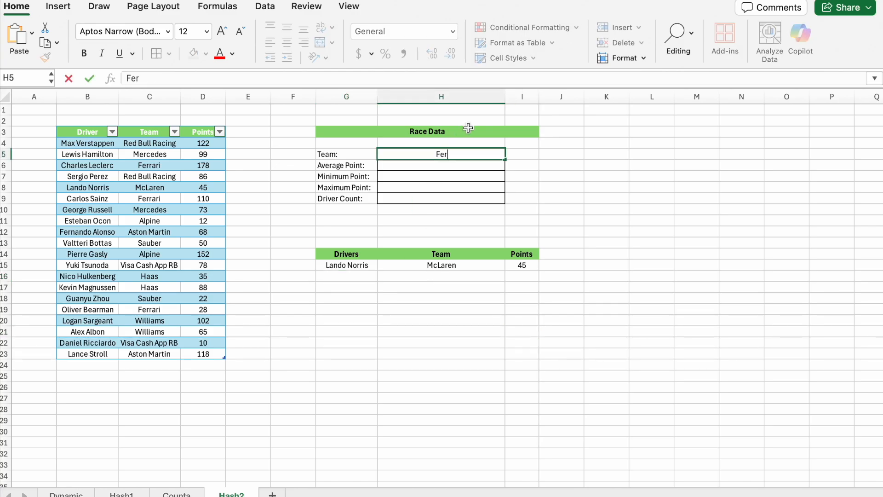
type("ri")
left_click(440, 354)
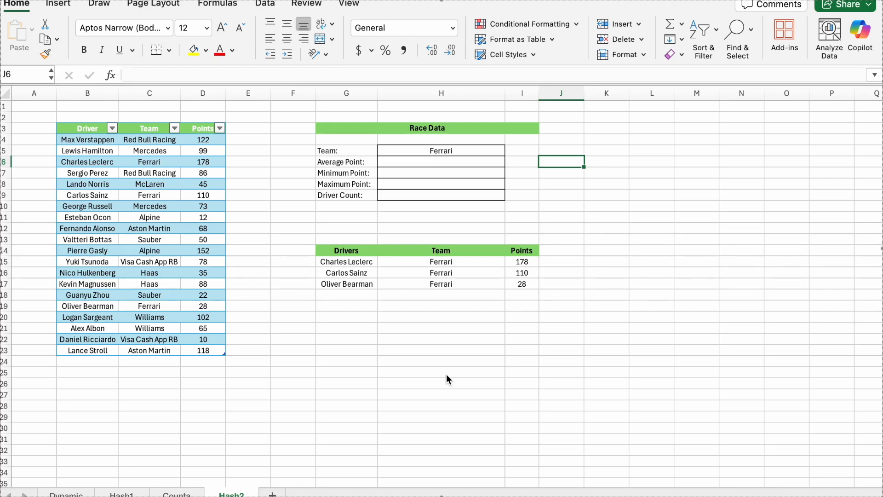
Calculate the Average Point in H6 with =AVERAGE(G15#), referencing the spilled filter results
left_click(443, 161)
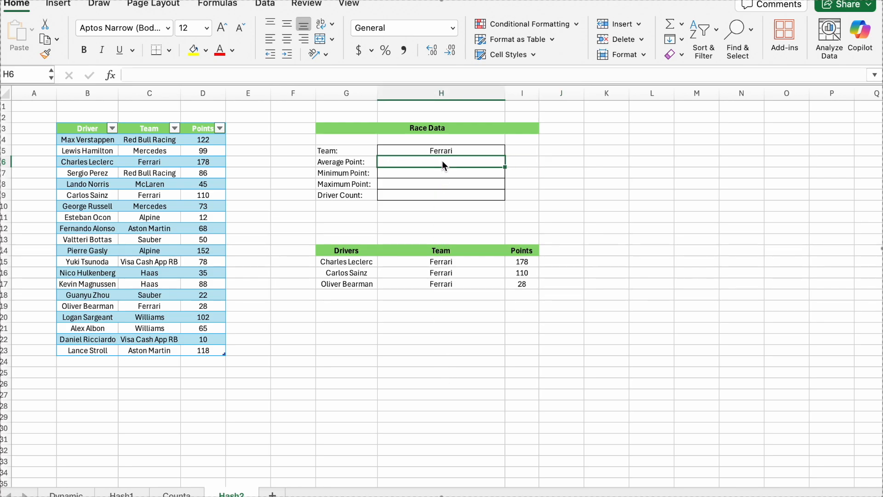
type("=")
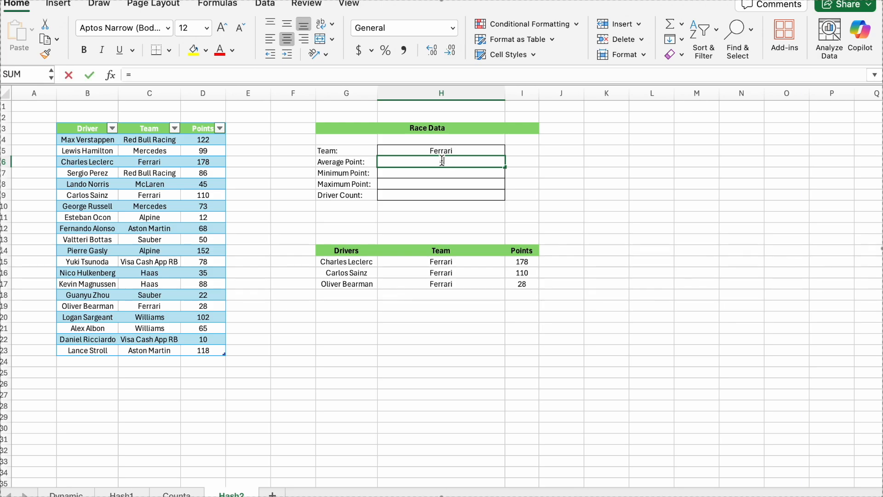
type("aver")
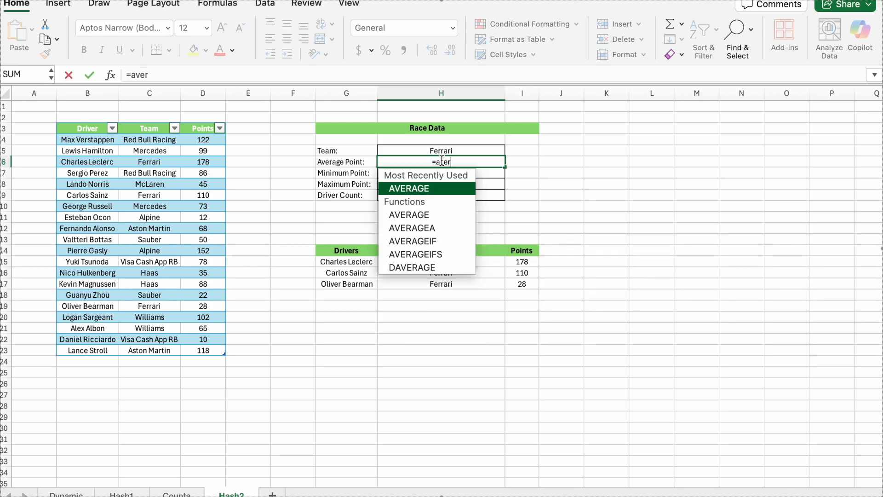
type("a")
key("Tab")
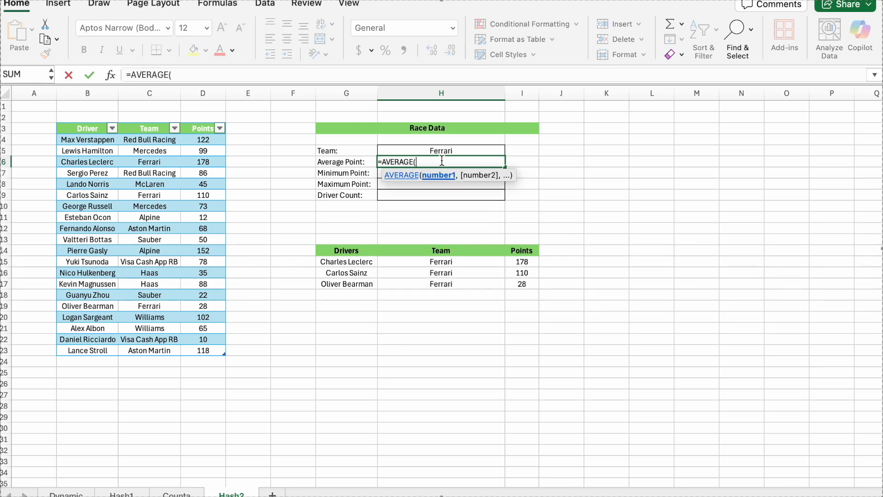
left_click(367, 262)
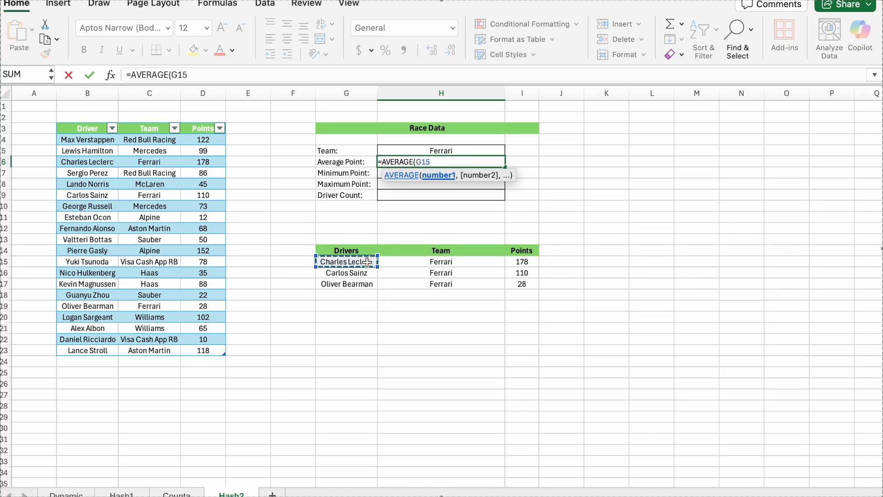
type("#")
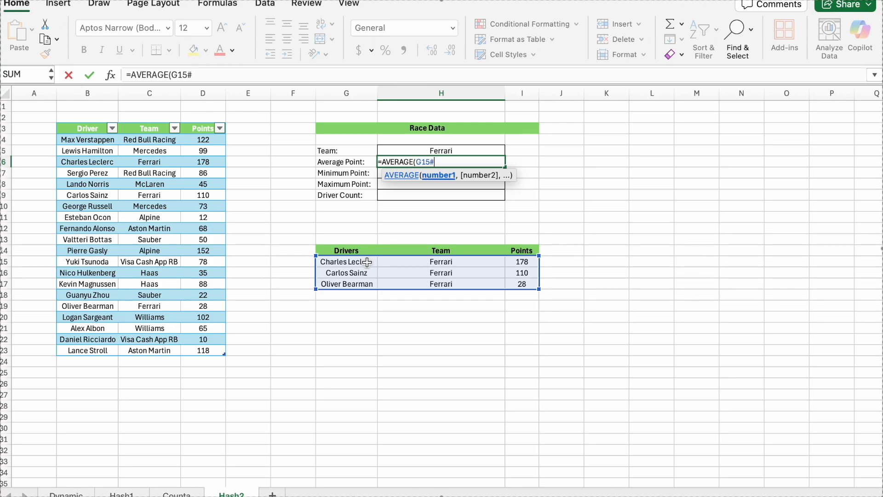
key("Return")
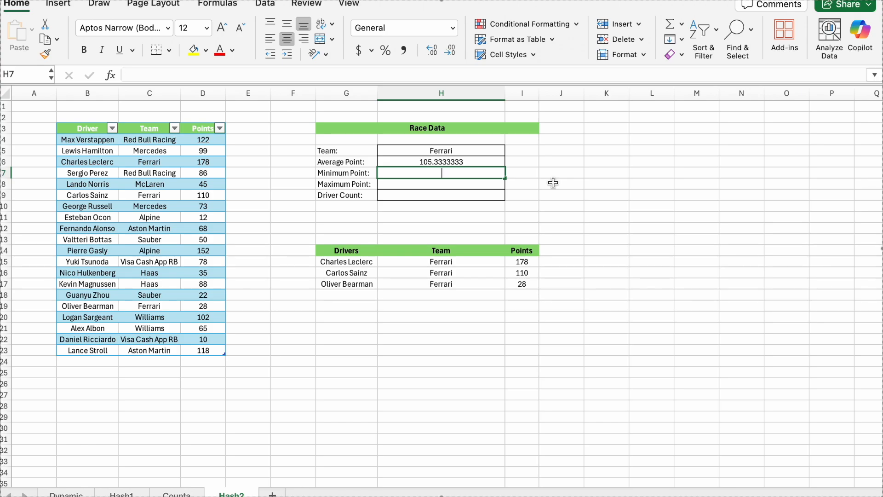
Calculate the Minimum Point in H7 with =MIN(G15#) over the spilled filter results
type("=min")
key("Tab")
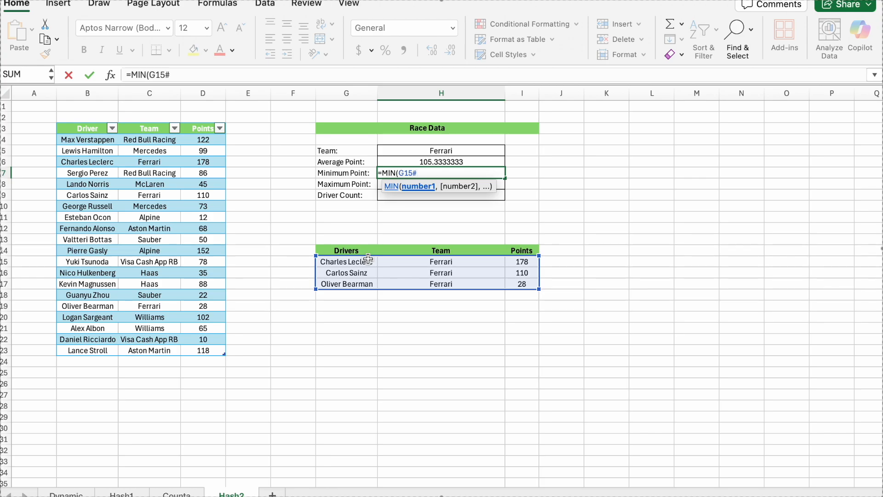
key("Return")
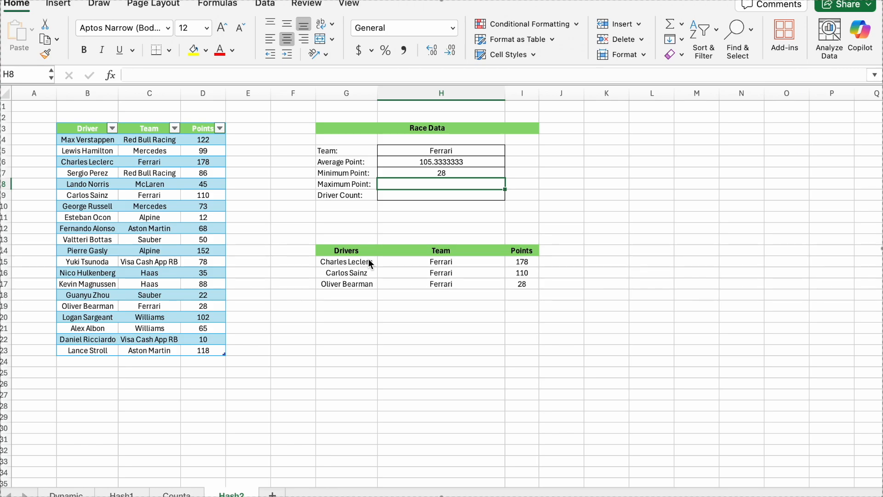
Calculate the Maximum Point in H8 with =MAX(G15#) over the spilled filter results
type("=m")
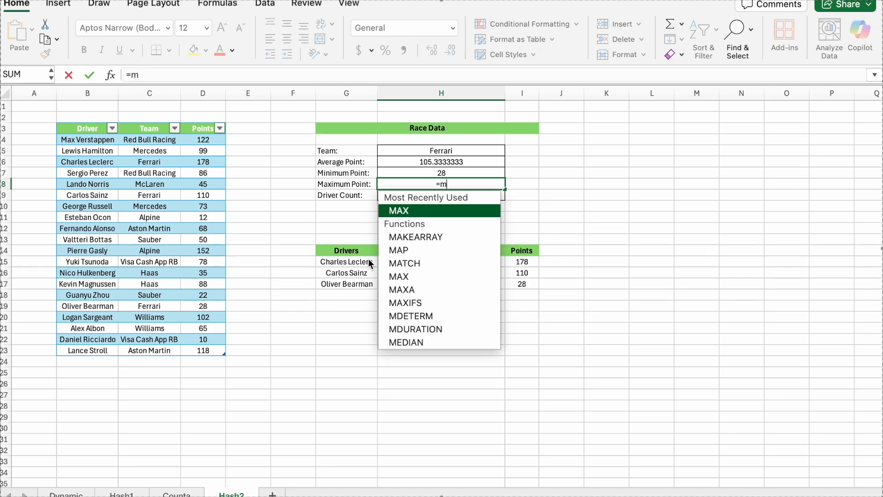
type("ax")
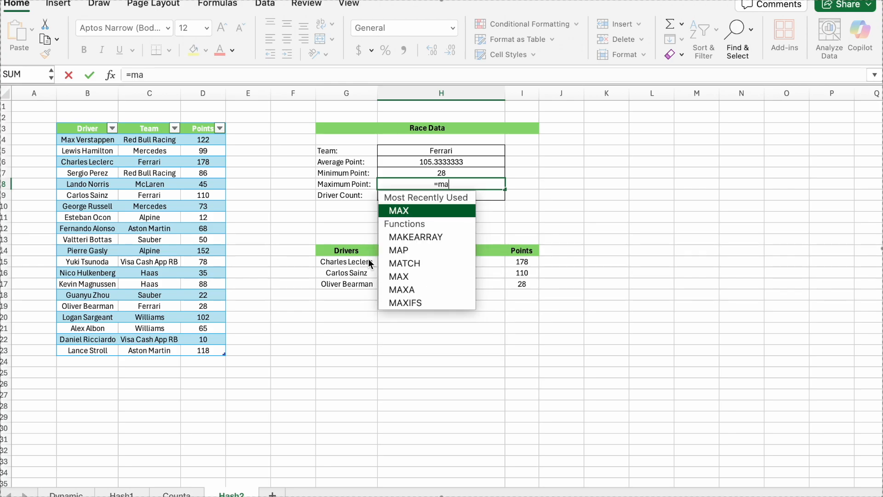
key("Tab")
left_click_drag(368, 261, 363, 261)
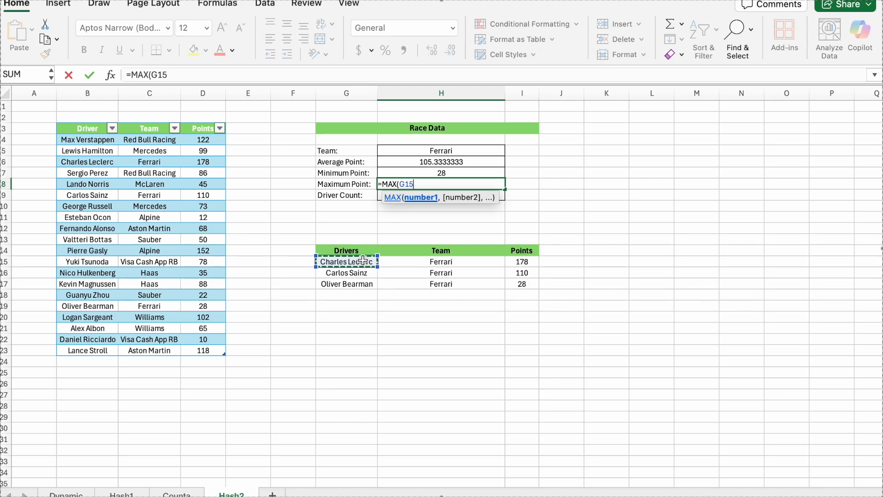
type("#")
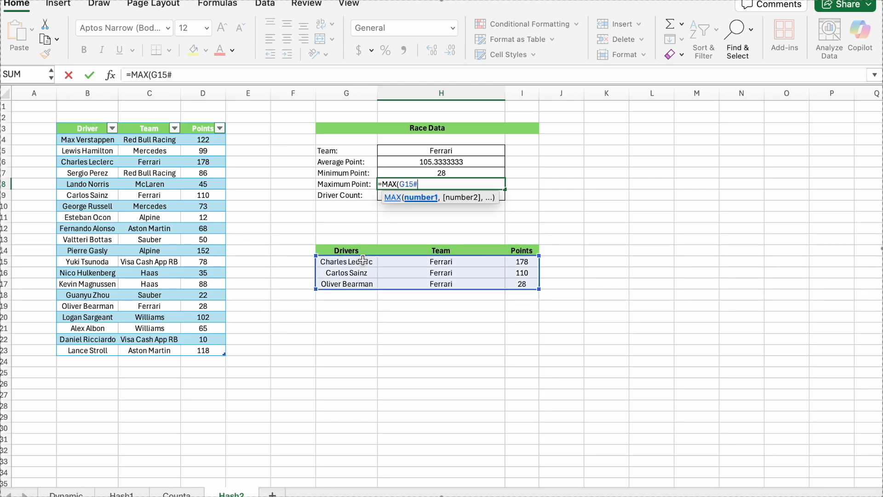
key("Return")
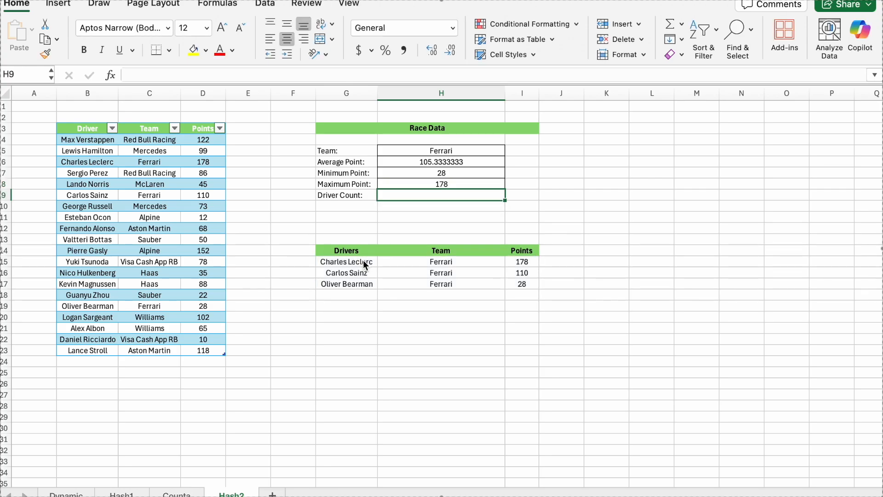
Calculate the Driver Count in H9 with =COUNT(G15#), referencing the spilled filter results
type("=c")
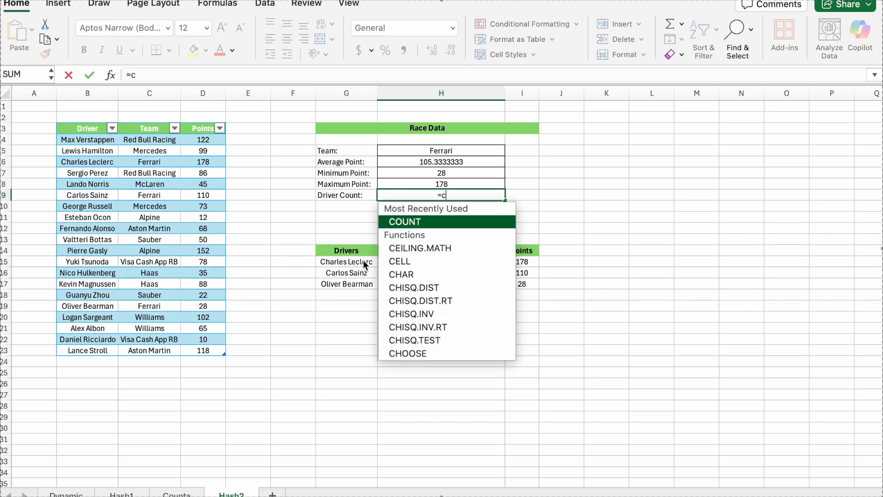
type("ount")
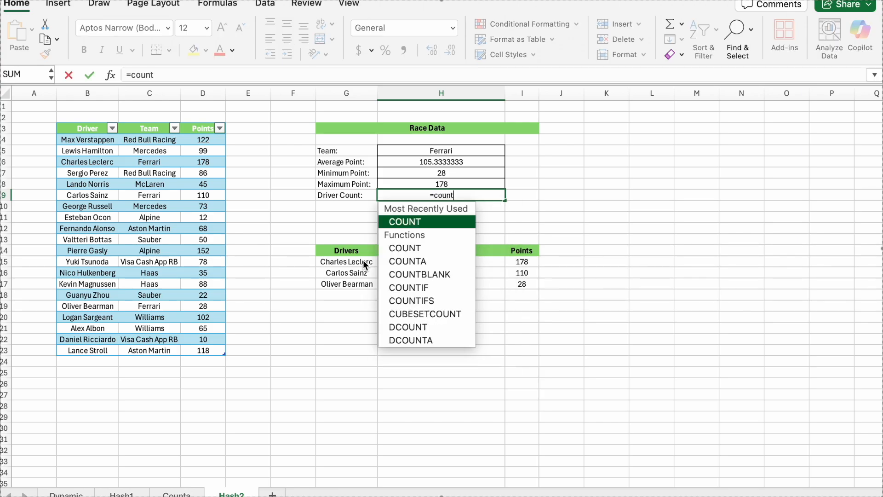
key("Tab")
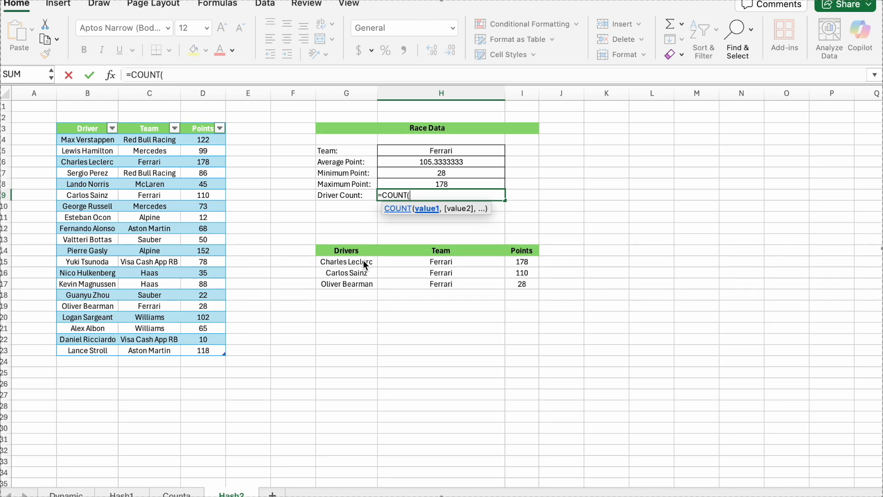
left_click(363, 261)
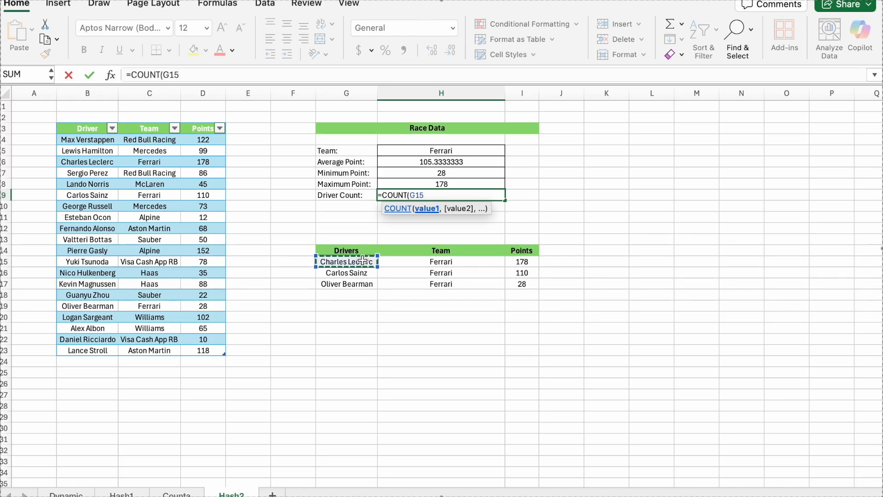
type("#")
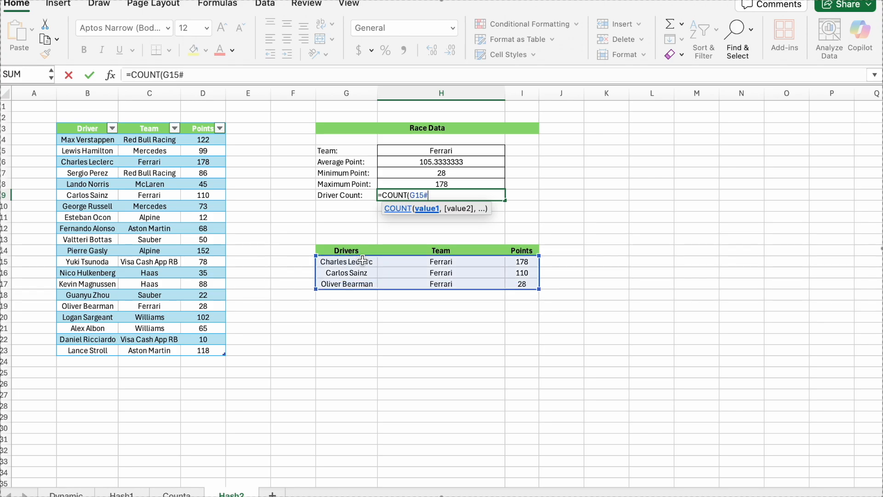
key("Return")
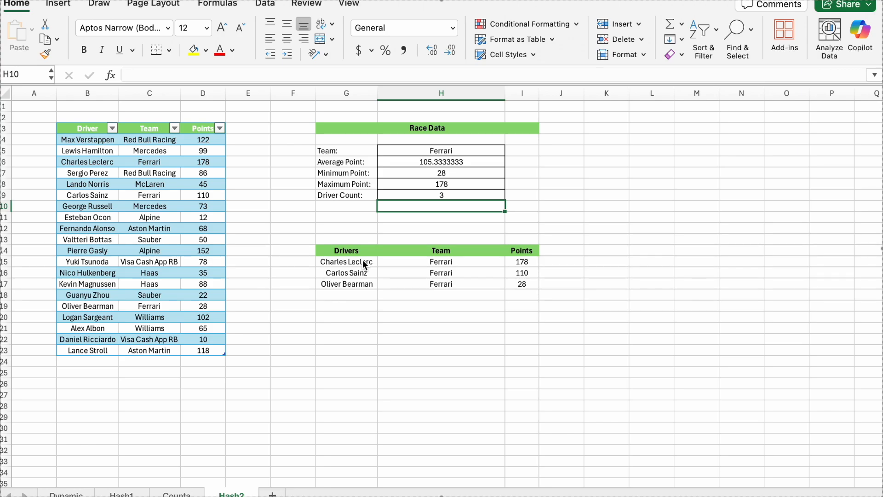
left_click(606, 339)
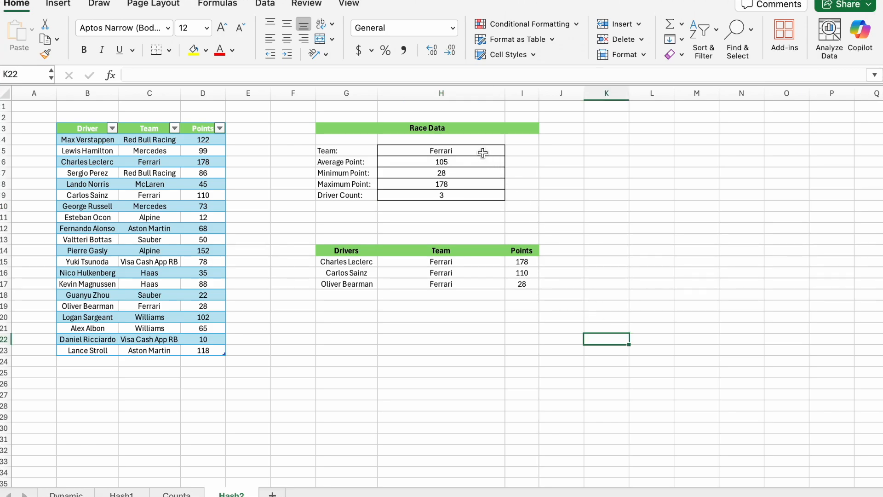
Set the team in H5 to Alpine and check the summary cells and filtered points against it
left_click(483, 153)
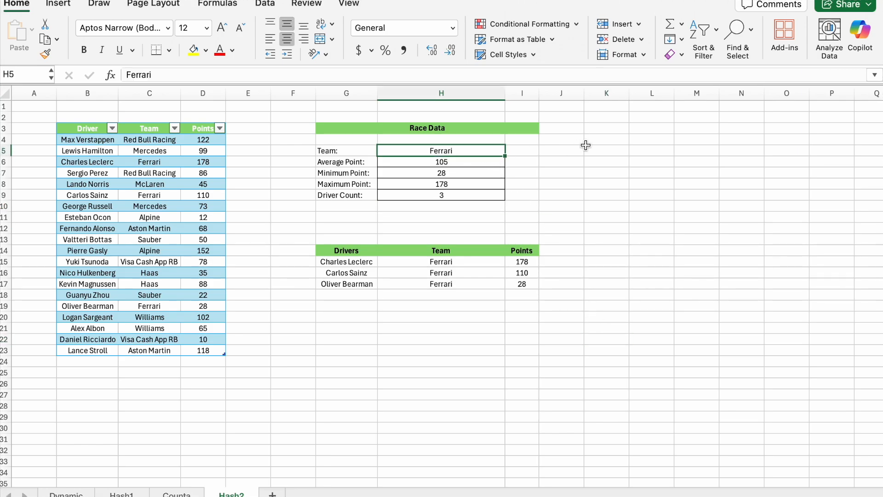
type("Alpine")
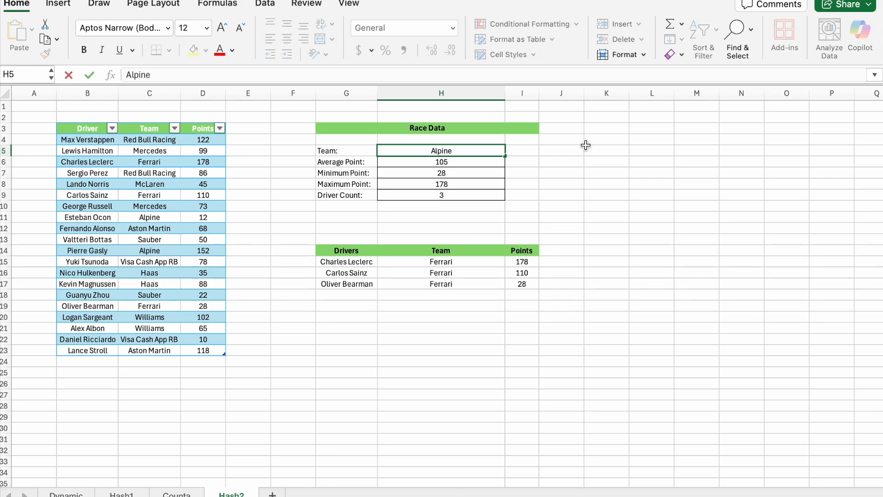
key("Return")
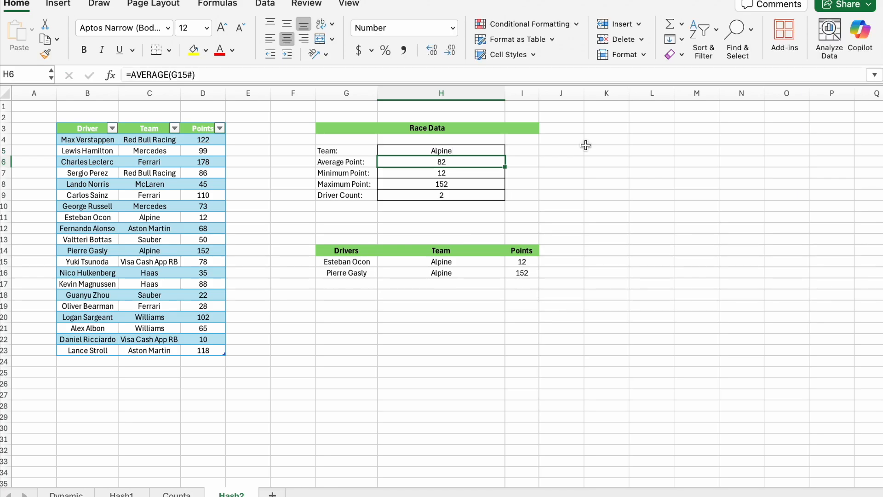
key("Down")
key("Down")
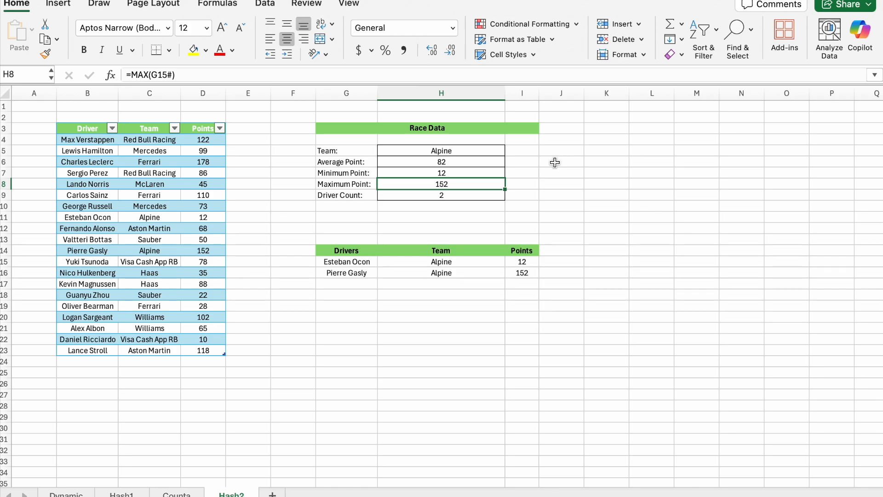
key("Down")
left_click(527, 261)
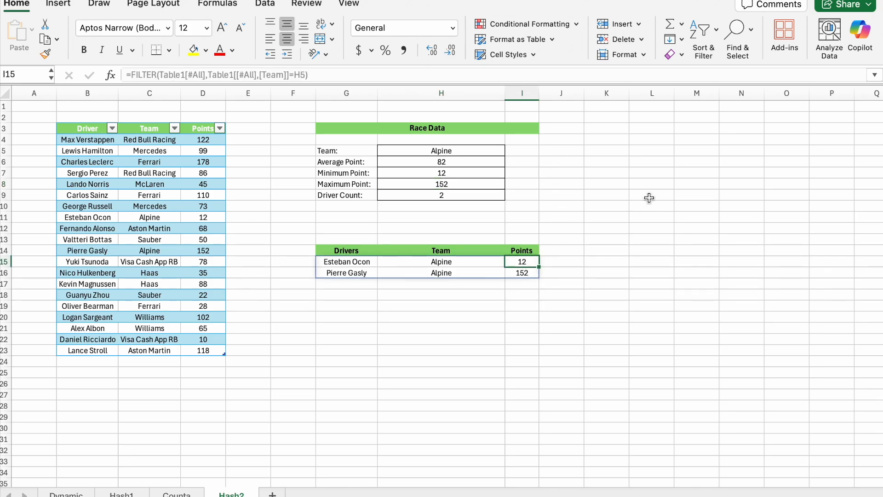
key("Down")
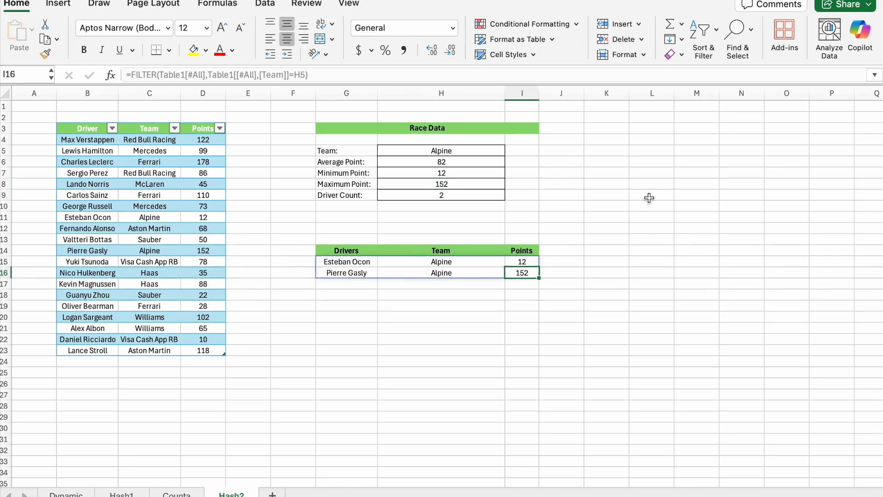
left_click(792, 353)
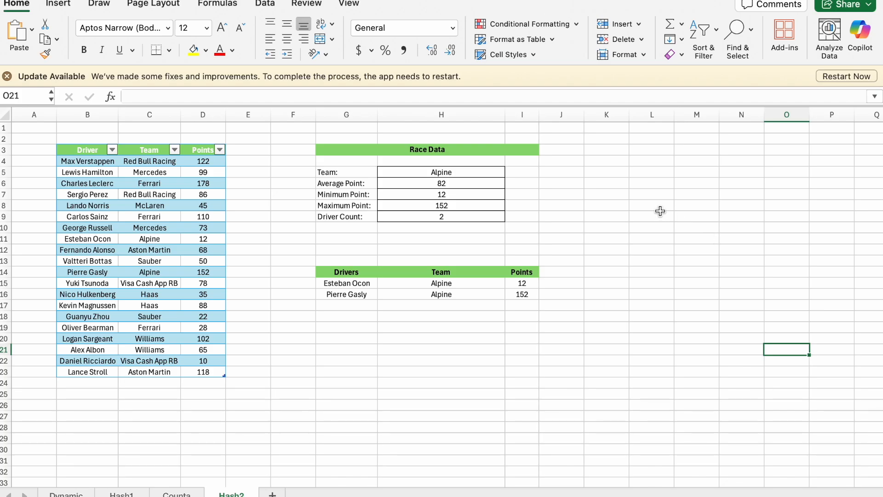
List the distinct teams starting in K5 with =UNIQUE(Table1[Team]), covering the table's whole Team column
left_click(620, 172)
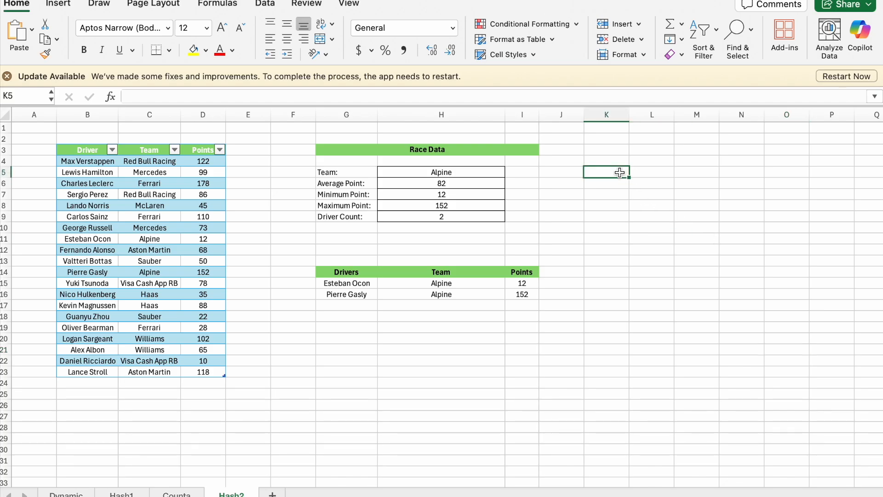
type("=")
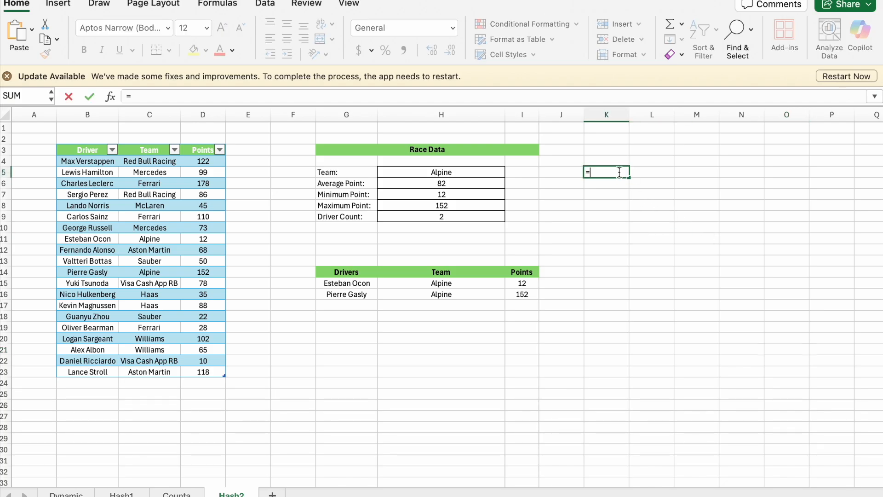
type("uni")
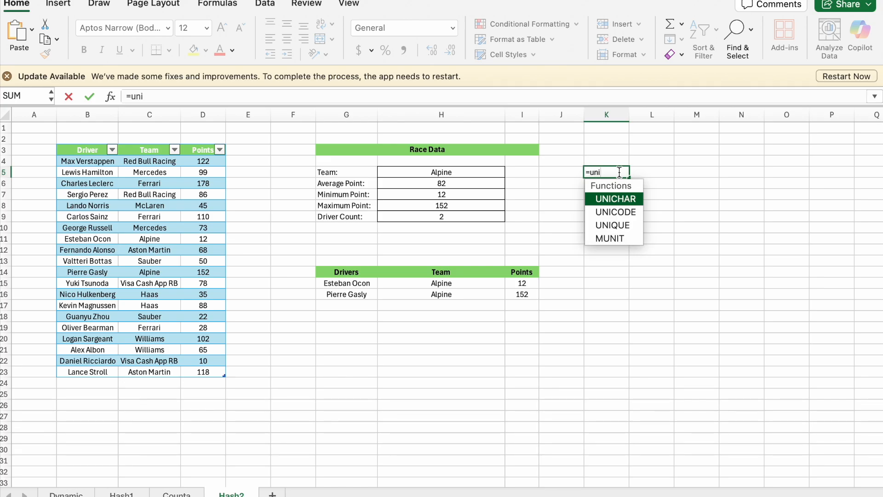
type("q")
key("Tab")
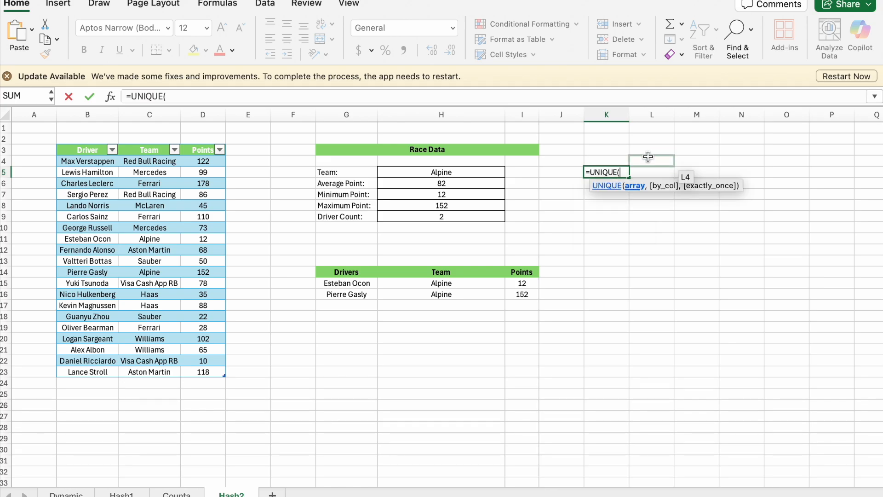
left_click(169, 163)
key("shift+Down")
key("shift+Down")
key("shift+Down")
key("shift+Down")
key("shift+Down")
key("shift+Down")
key("shift+Down")
key("shift+Down")
key("shift+Down")
key("shift+Down")
key("shift+Down")
key("shift+Down")
key("shift+Down")
key("shift+Down")
key("shift+Down")
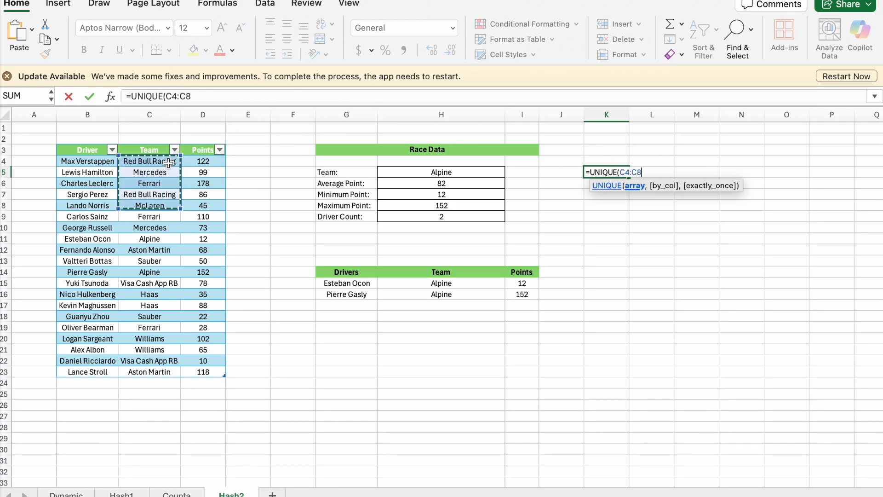
key("shift+Down")
key("shift+Down")
key("shift+Down")
key("shift+Down")
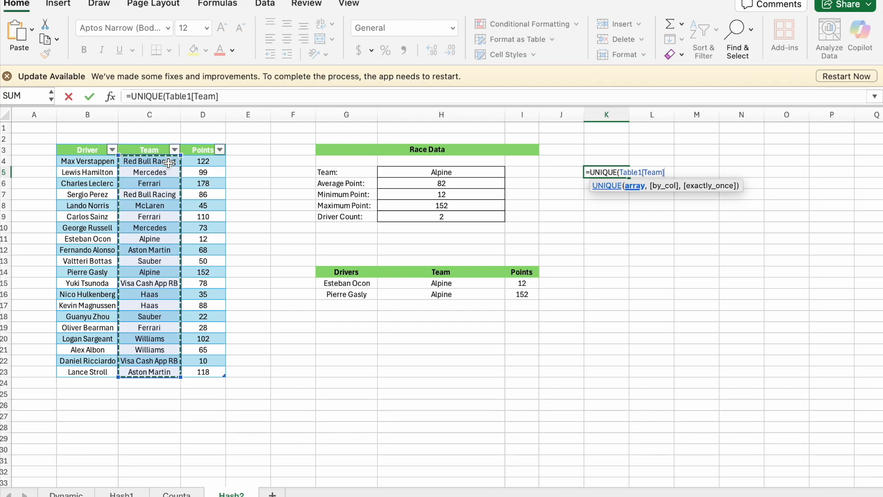
key("Return")
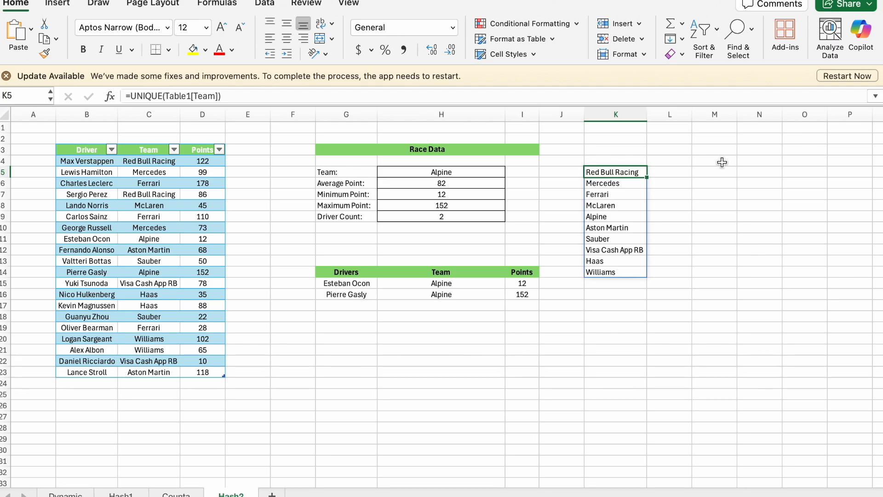
Set up data validation on team cell H5 that allows a List with the source =$K$5:$K$14
left_click(465, 174)
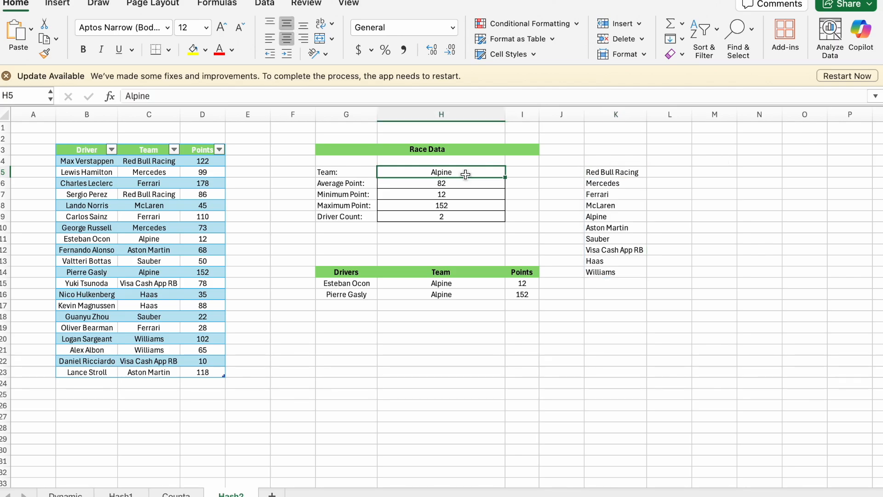
left_click(266, 4)
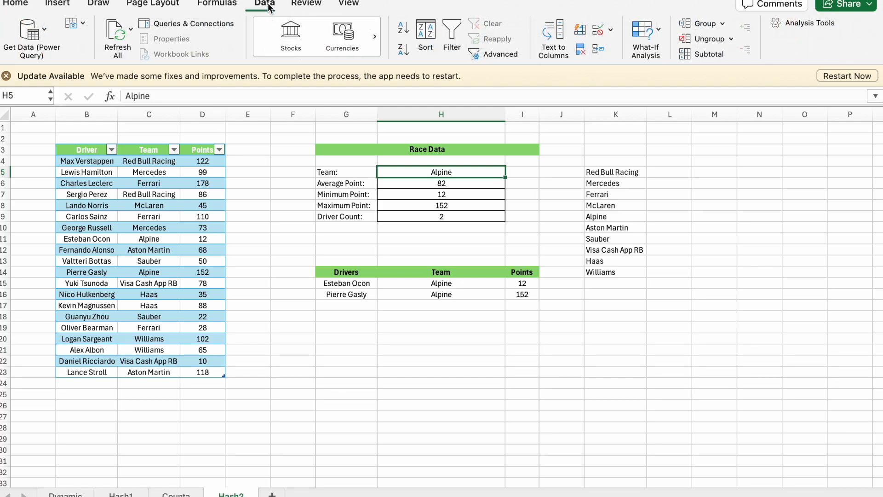
left_click(600, 30)
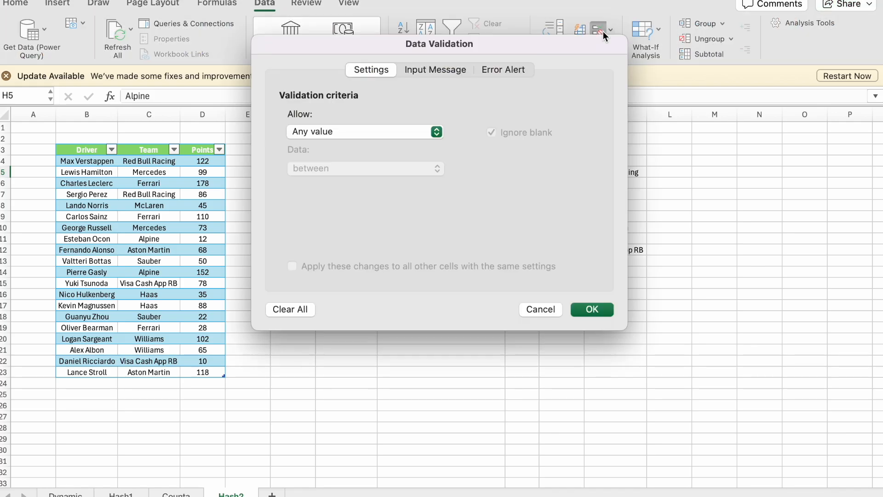
left_click(412, 132)
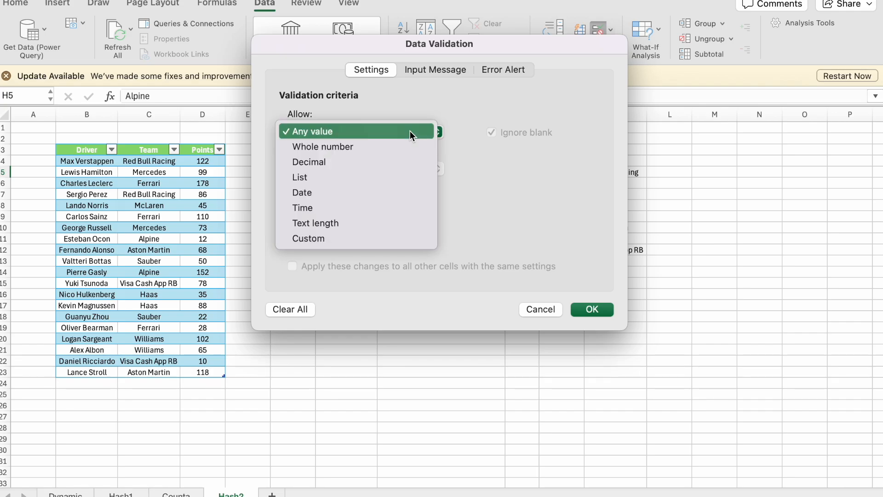
left_click(385, 177)
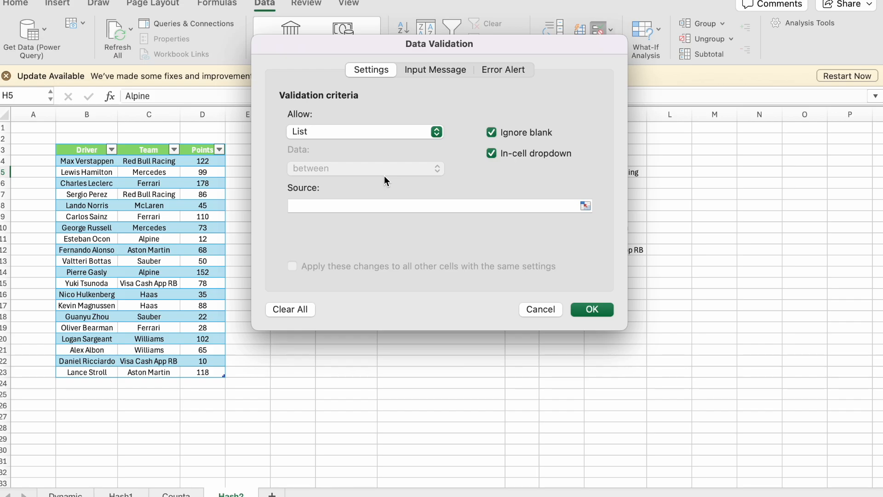
left_click(375, 206)
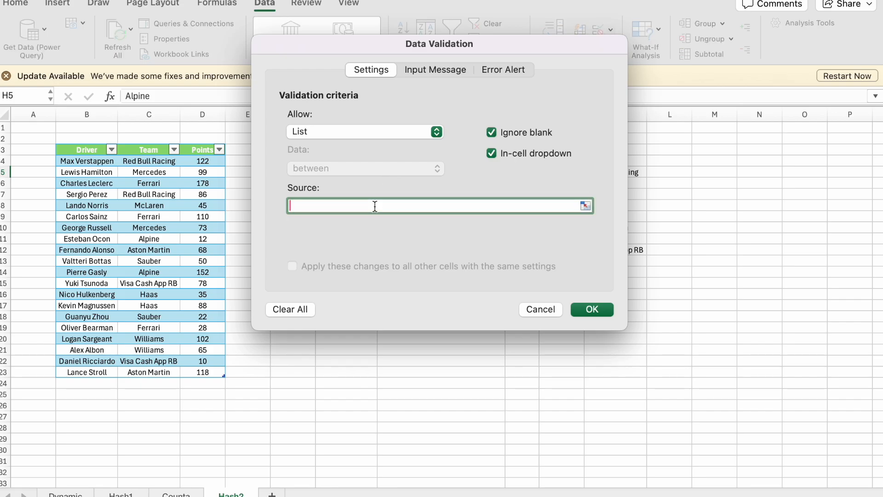
left_click(586, 205)
left_click_drag(596, 172, 601, 270)
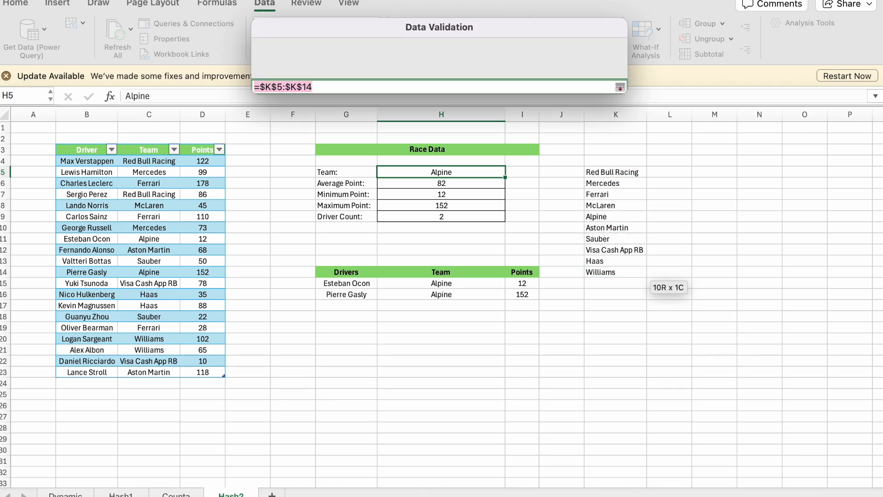
key("Return")
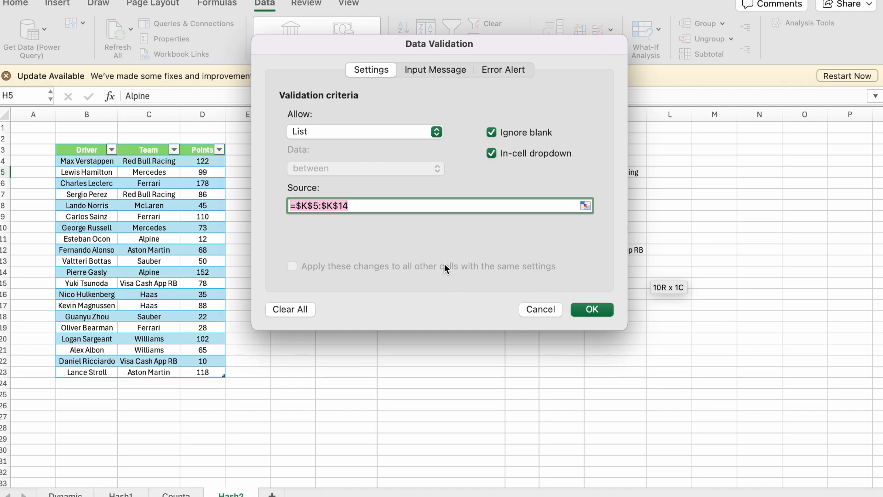
Change the validation list source to the spill reference =$K$5#, apply it, and open the team choices in H5
left_click(437, 206)
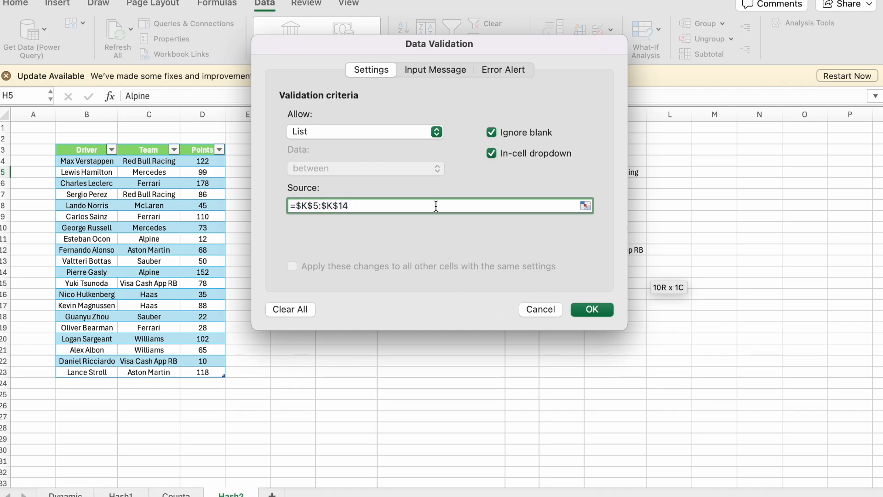
key("BackSpace")
key("BackSpace")
key("BackSpace")
key("BackSpace")
key("BackSpace")
key("BackSpace")
type("#")
left_click(585, 306)
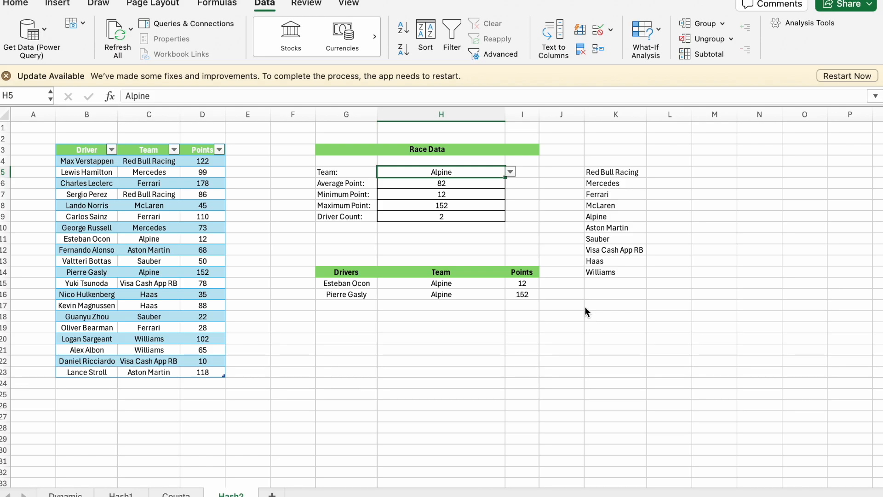
left_click(511, 172)
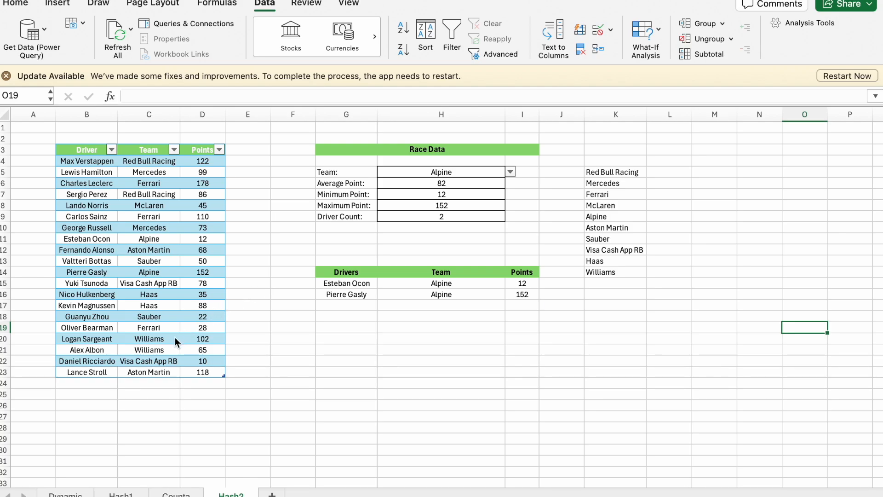
Change the team in C21 of the driver table to Lamborghini
left_click(169, 346)
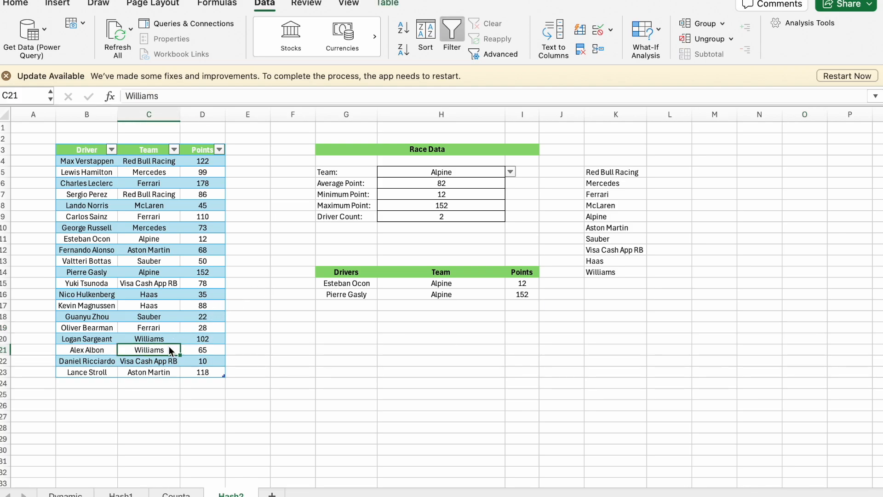
double_click(169, 346)
type("Lamb")
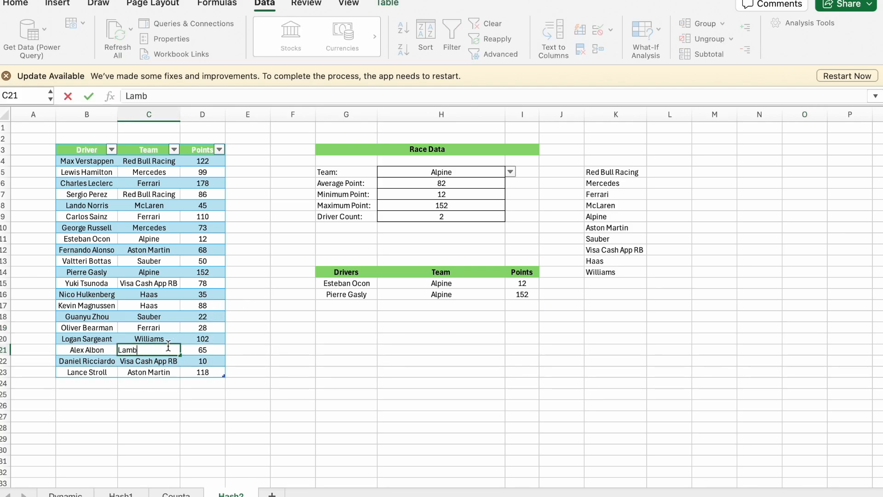
type("orghini")
key("Tab")
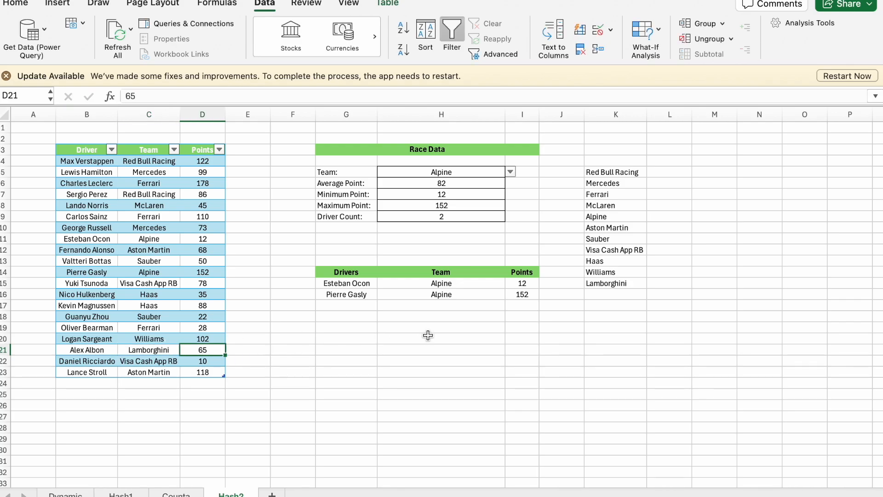
Check the end of the unique team list in column K and the team choices in H5 for the Lamborghini entry
left_click(617, 287)
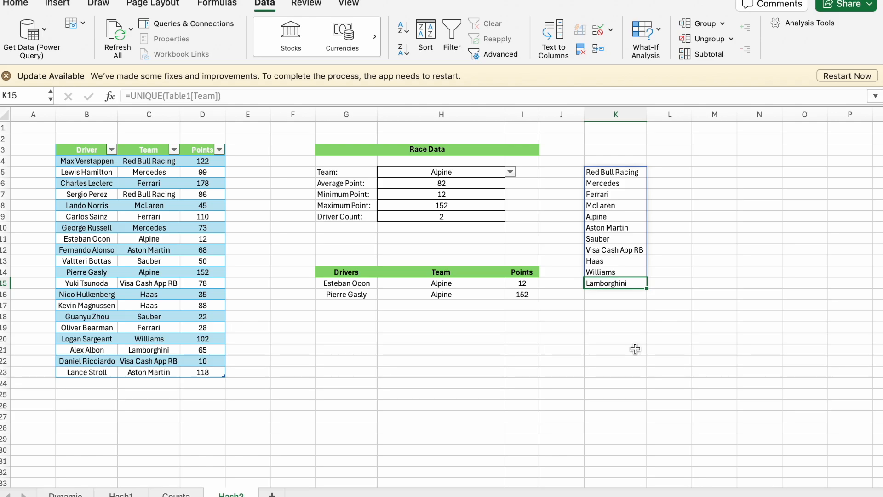
left_click(510, 177)
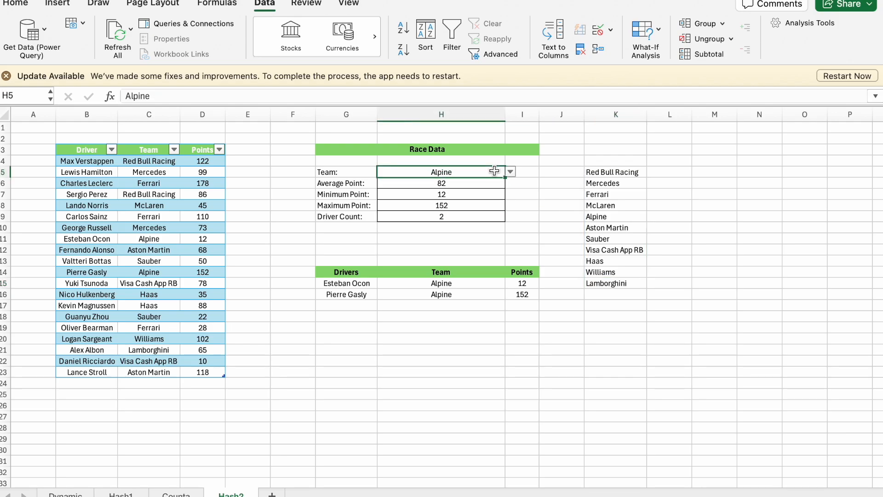
left_click(510, 173)
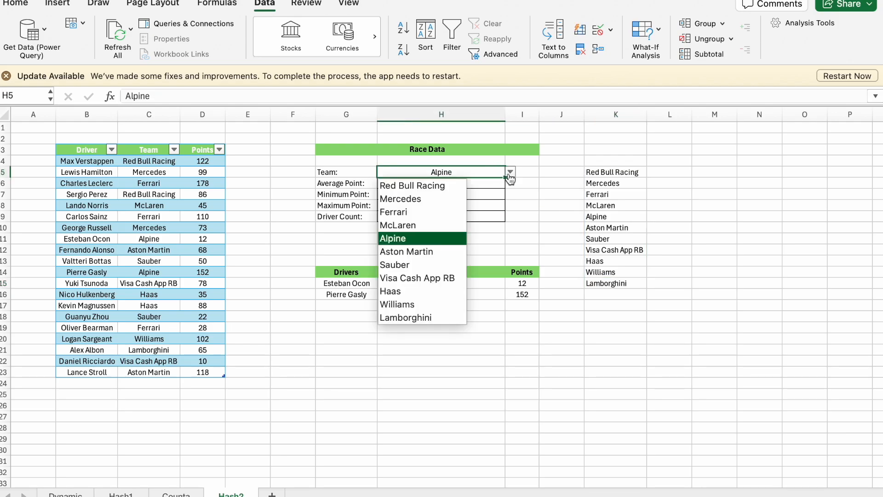
left_click(446, 320)
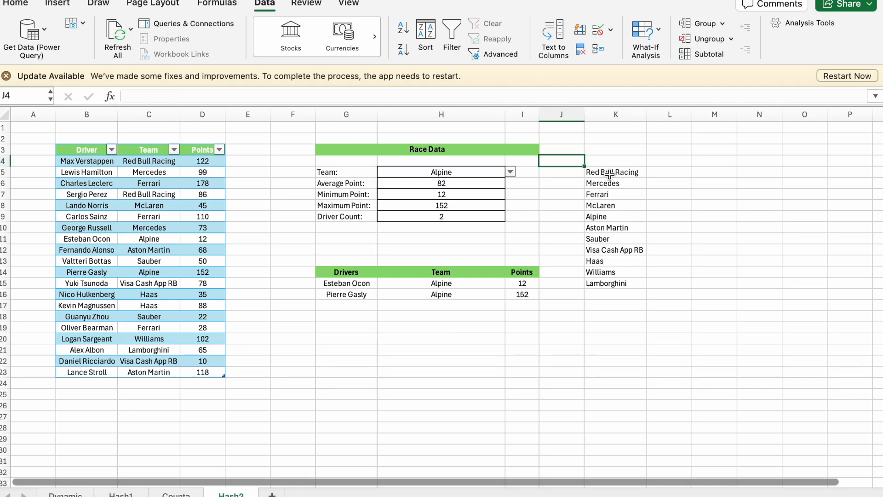
Hide the unique team list in K5:K15 by setting its font colour to white, and deselect the range
left_click_drag(609, 174, 597, 285)
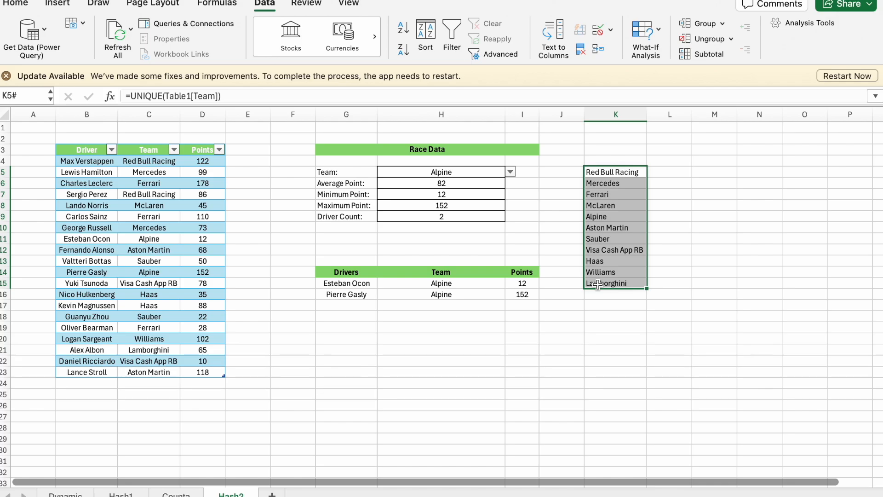
left_click(14, 6)
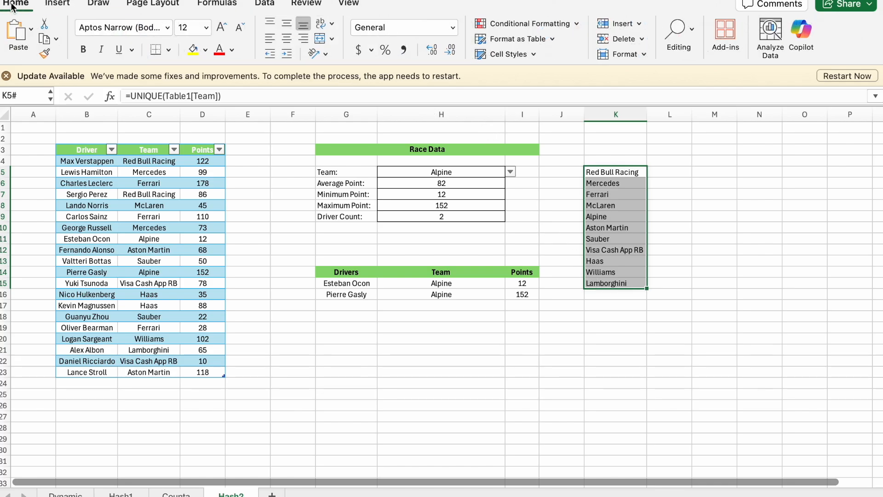
left_click(232, 50)
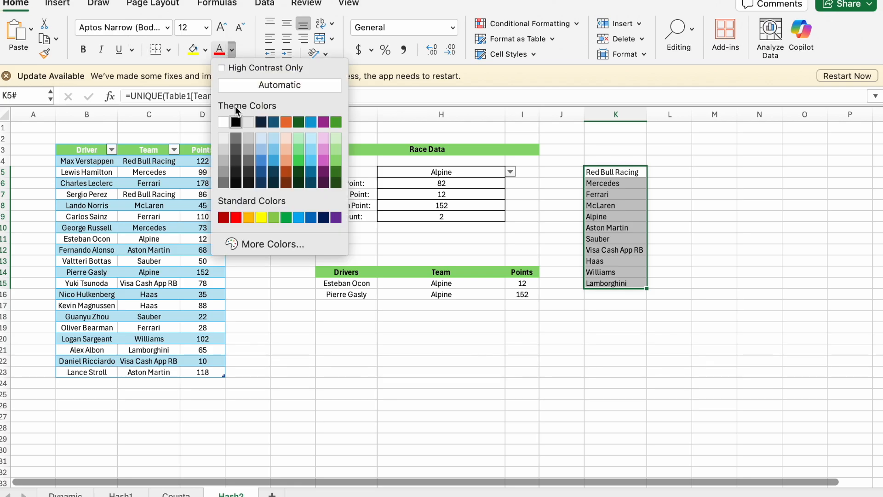
left_click(223, 122)
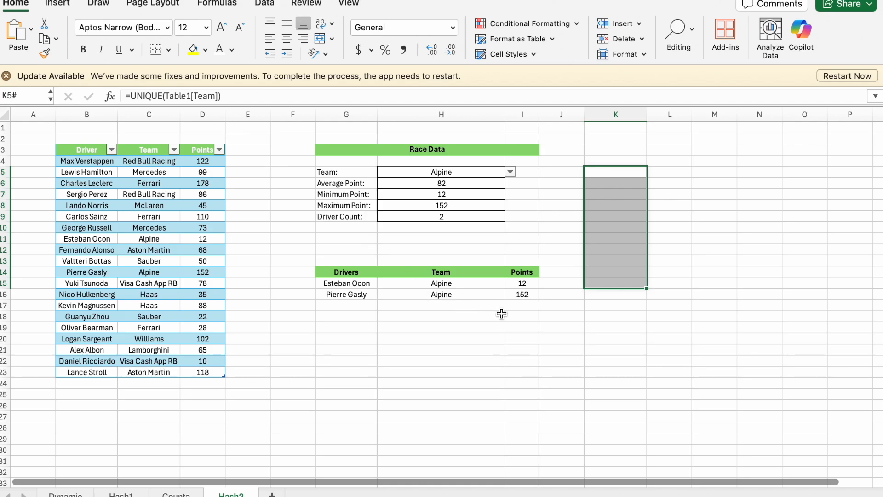
left_click(588, 339)
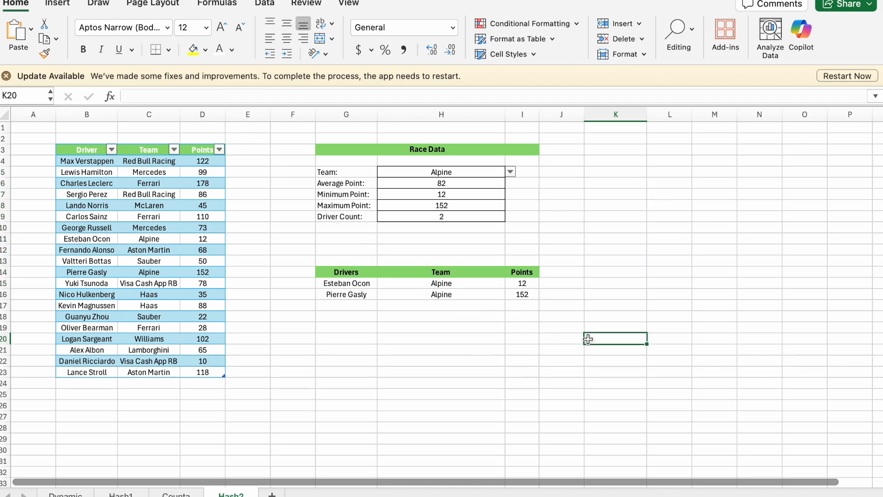